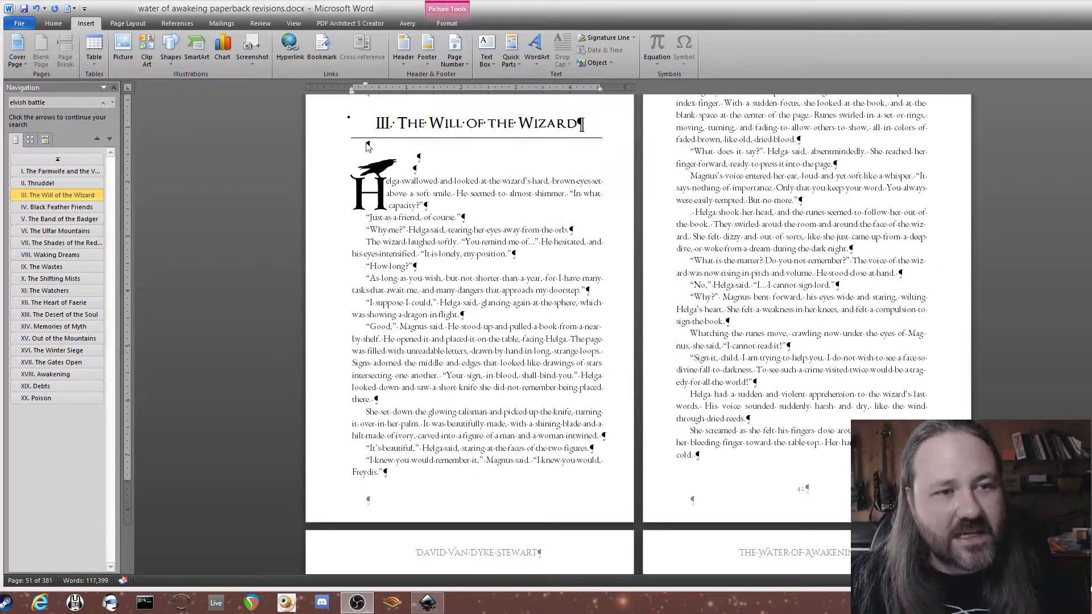
View the raven drop caps opening the Thruddel and The Will of the Wizard chapters
click(56, 183)
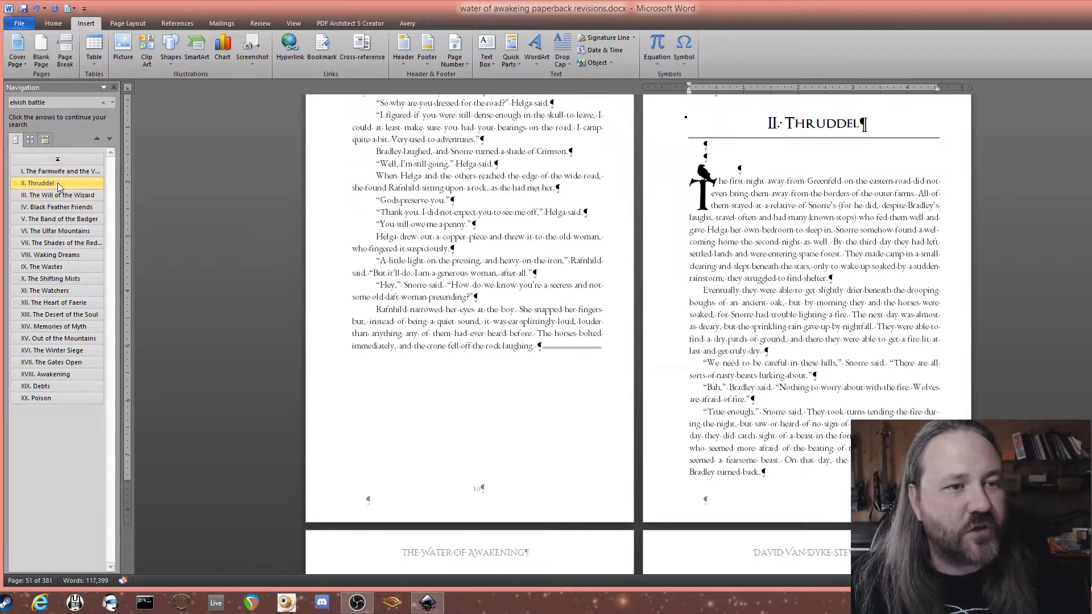
click(57, 193)
click(376, 190)
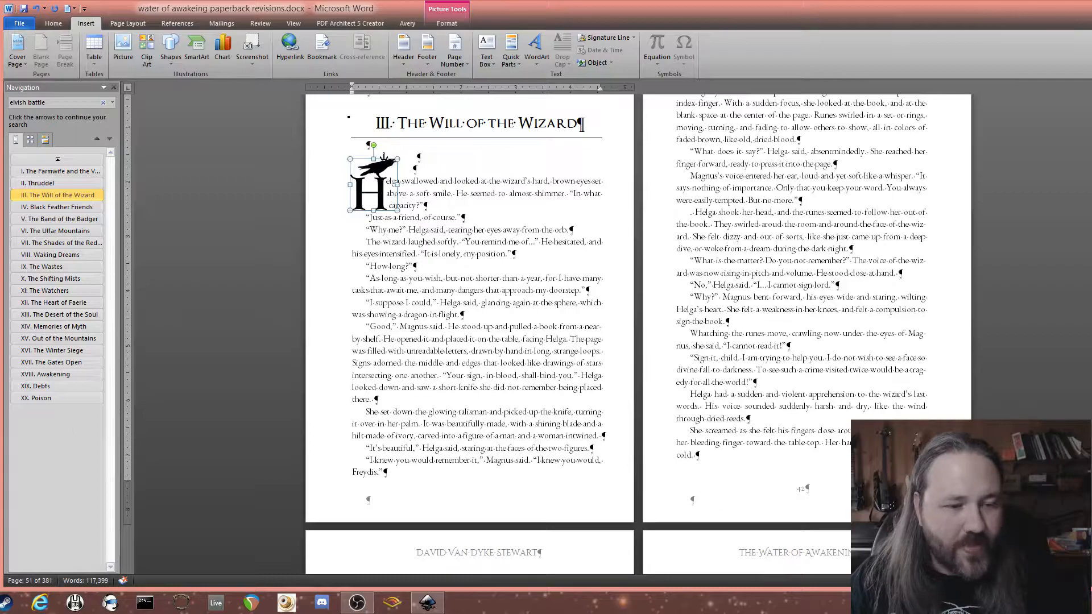
Switch to the Inkscape drawing and shift the large raven-topped T slightly away from its neighbouring letter
key(alt+Tab)
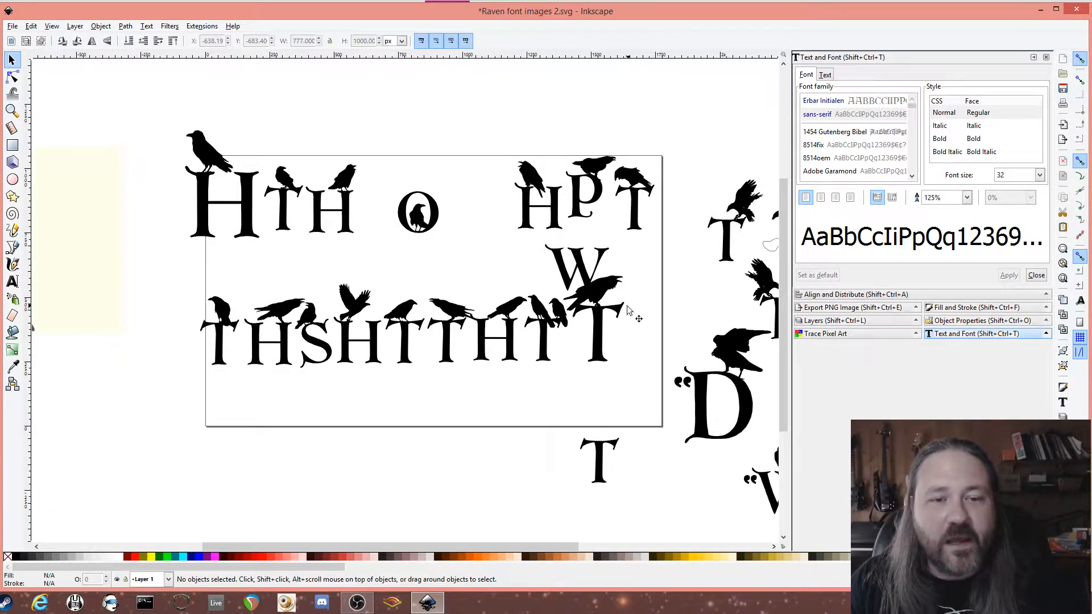
drag(602, 320, 618, 335)
click(549, 348)
drag(548, 349, 546, 333)
click(622, 330)
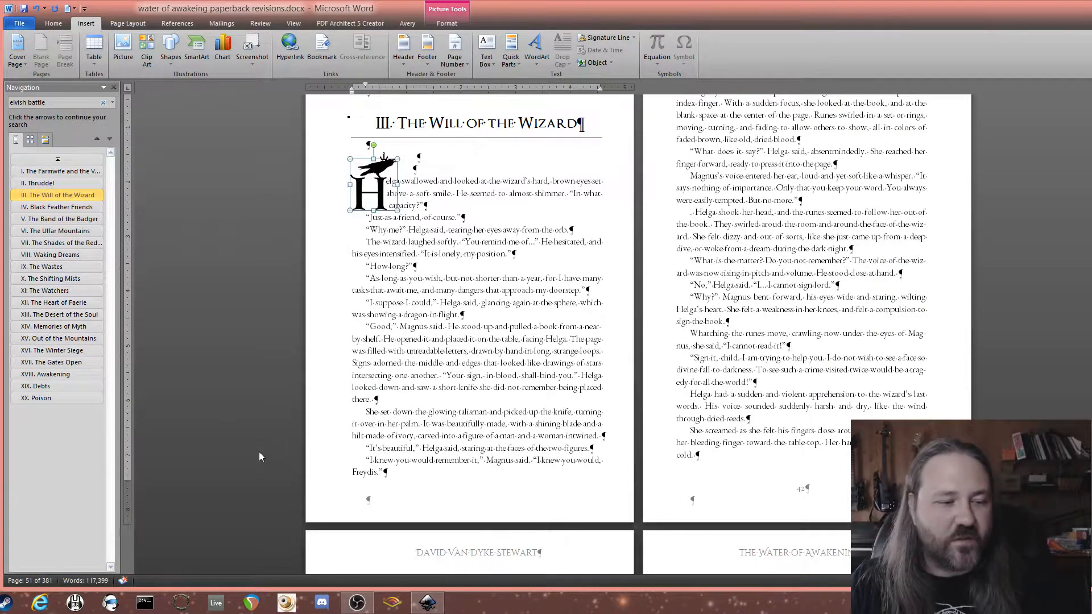
click(428, 601)
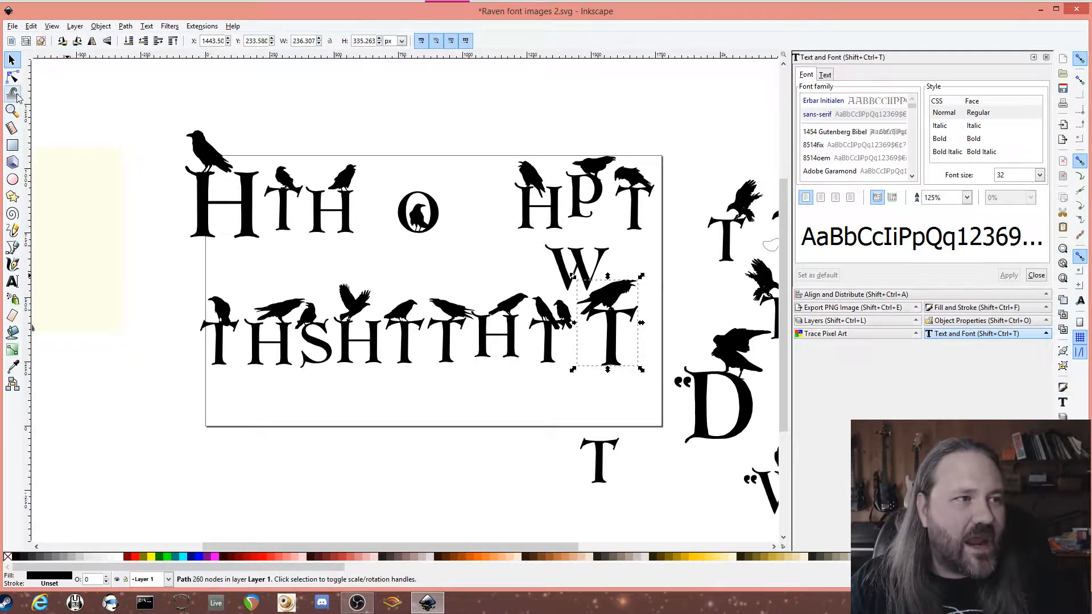
Add the text "H" at the page's lower edge and set its font to Erbar Initialen
click(13, 281)
click(355, 438)
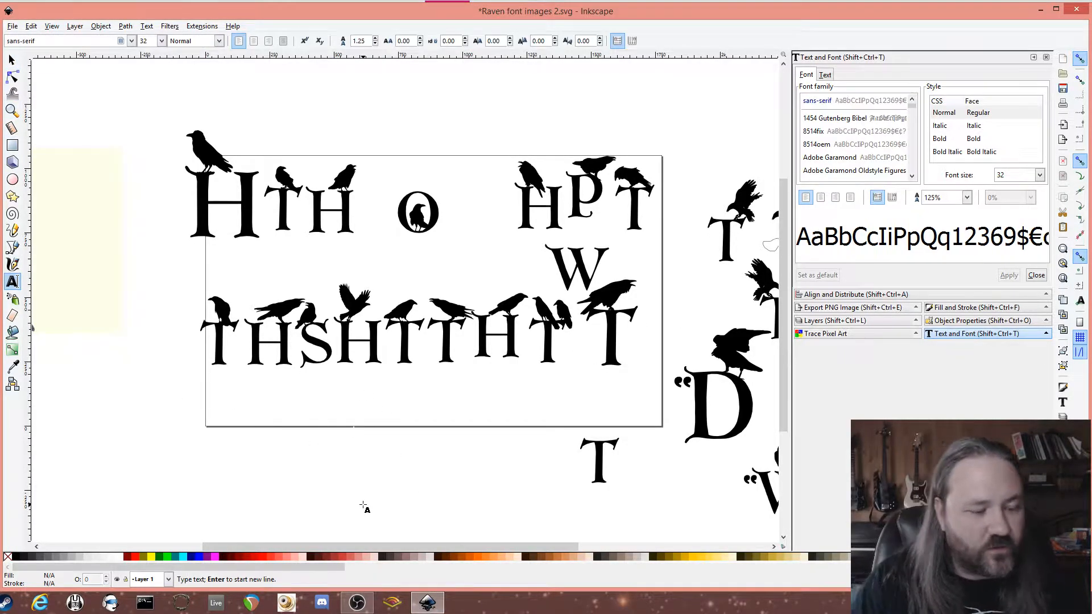
text(H)
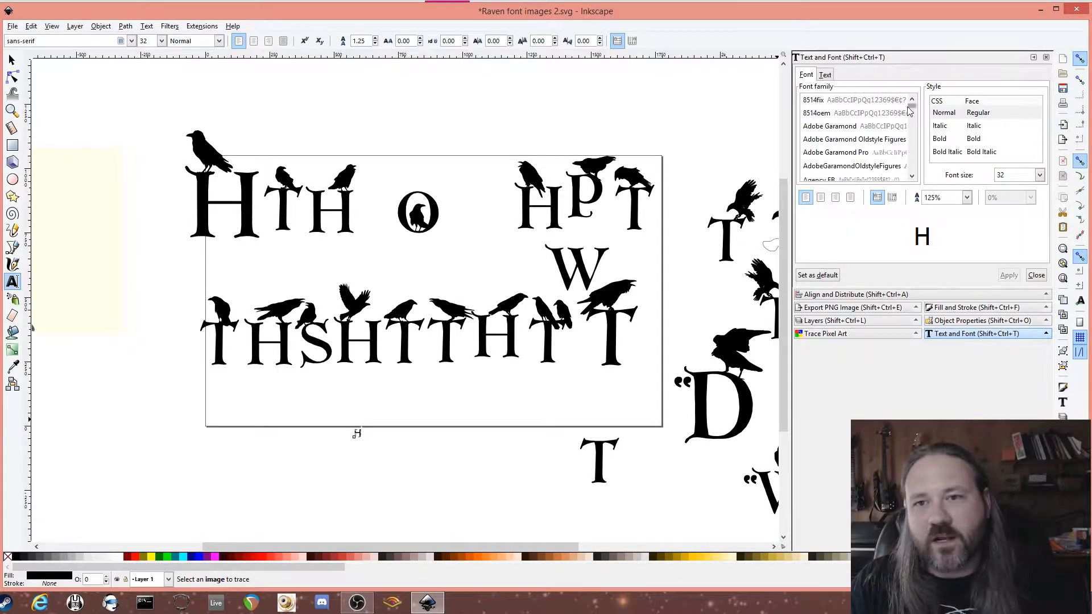
scroll(909, 113, up, 3)
click(876, 101)
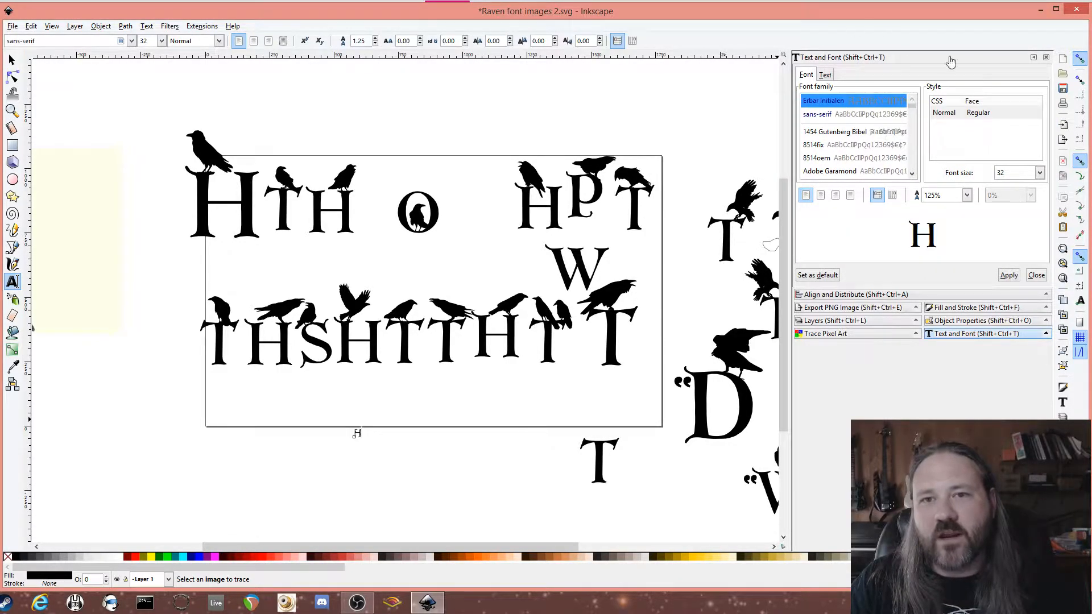
click(1010, 275)
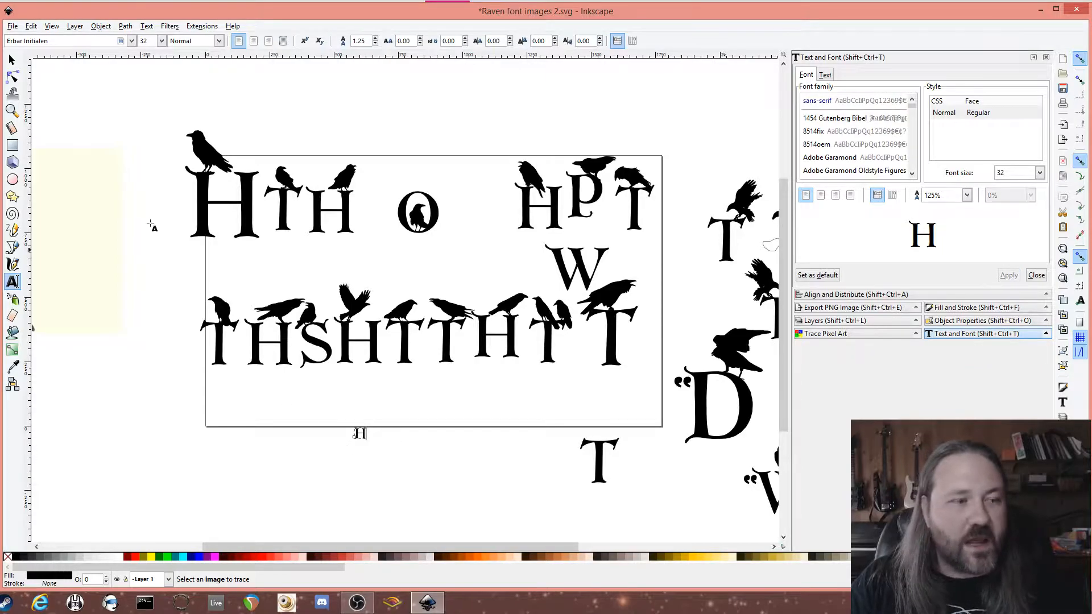
Enlarge the new H to about 328 by 320 px and position it just below the page
key(F1)
drag(371, 443, 442, 513)
drag(406, 471, 437, 474)
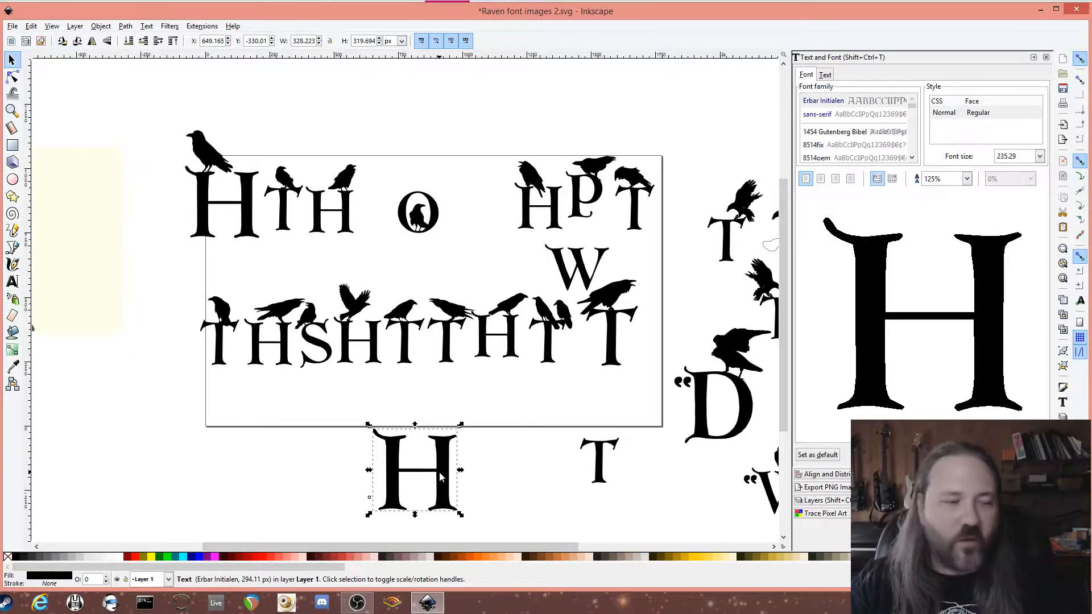
Switch to the browser and look through the Raven image search results for a suitable bird, examining the bowing crow's preview
key(alt+Tab)
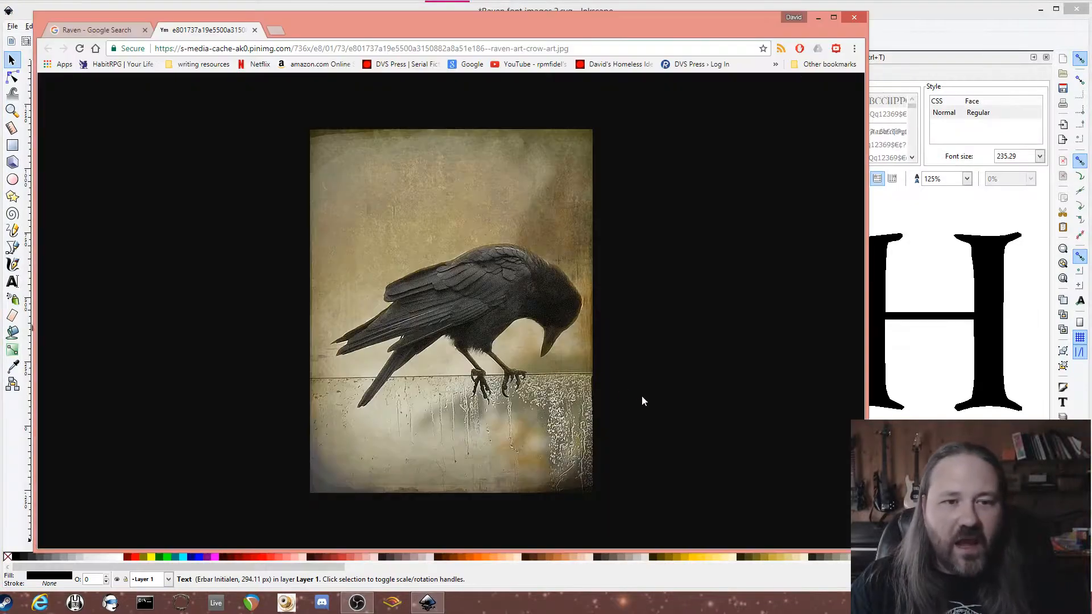
click(102, 30)
scroll(512, 274, up, 8)
scroll(548, 288, up, 7)
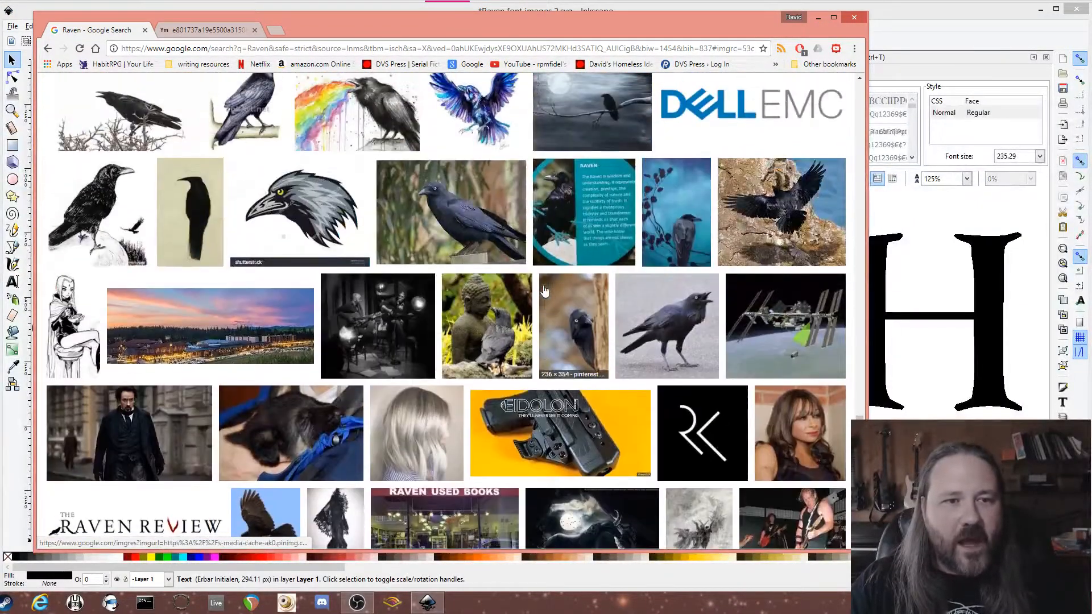
scroll(471, 199, up, 1)
scroll(471, 199, up, 5)
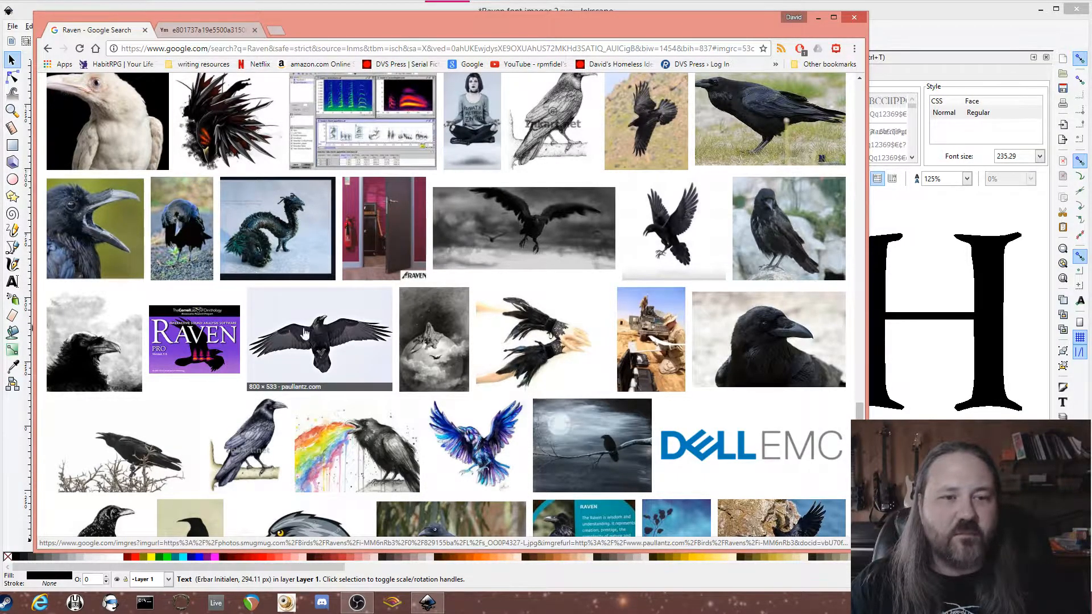
scroll(334, 347, down, 3)
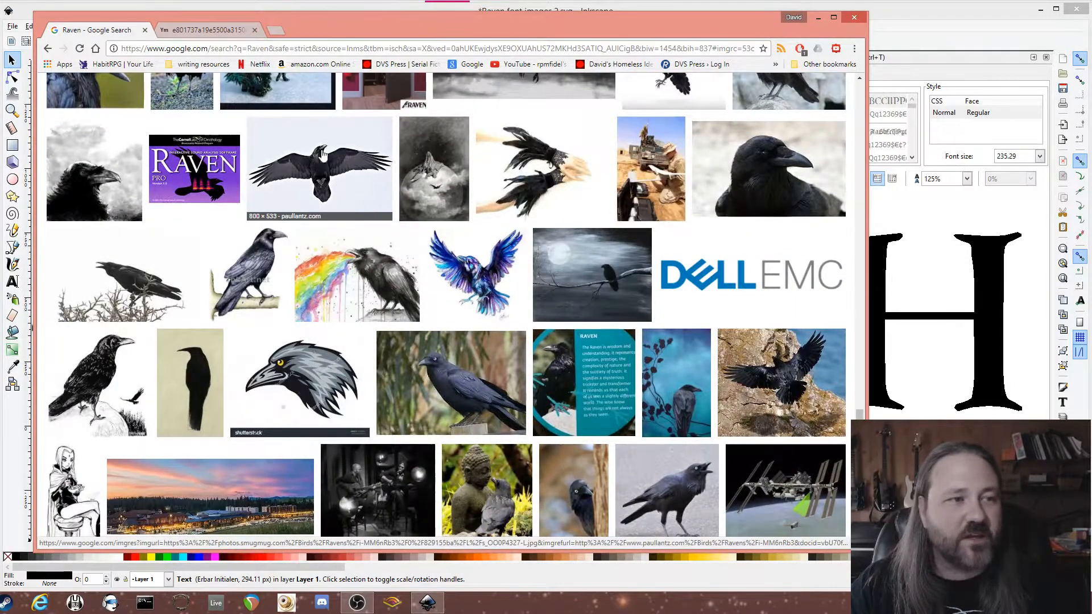
scroll(353, 182, down, 15)
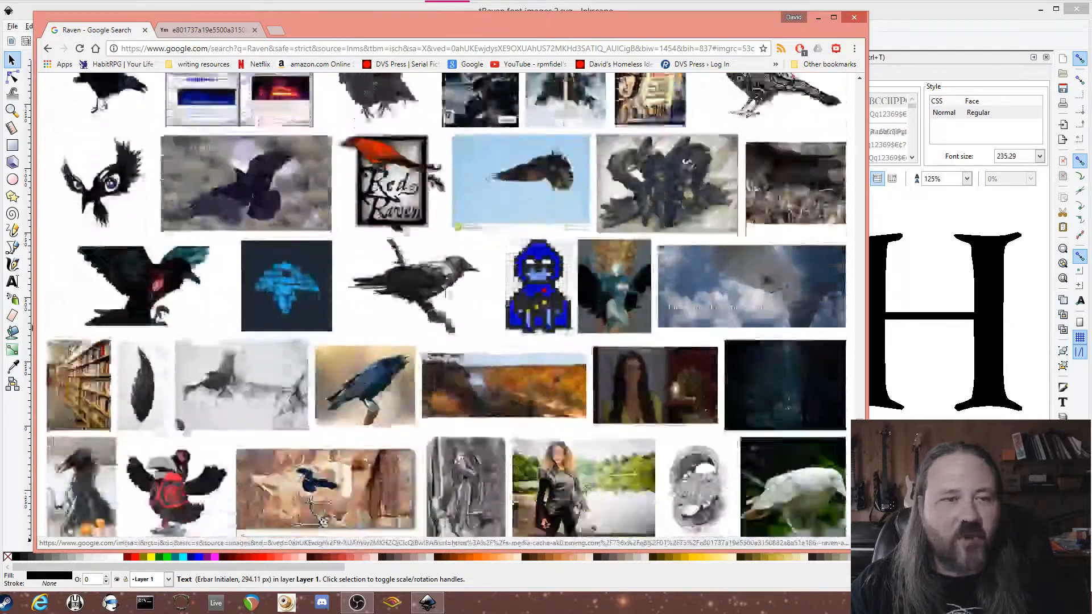
scroll(322, 521, down, 4)
click(433, 347)
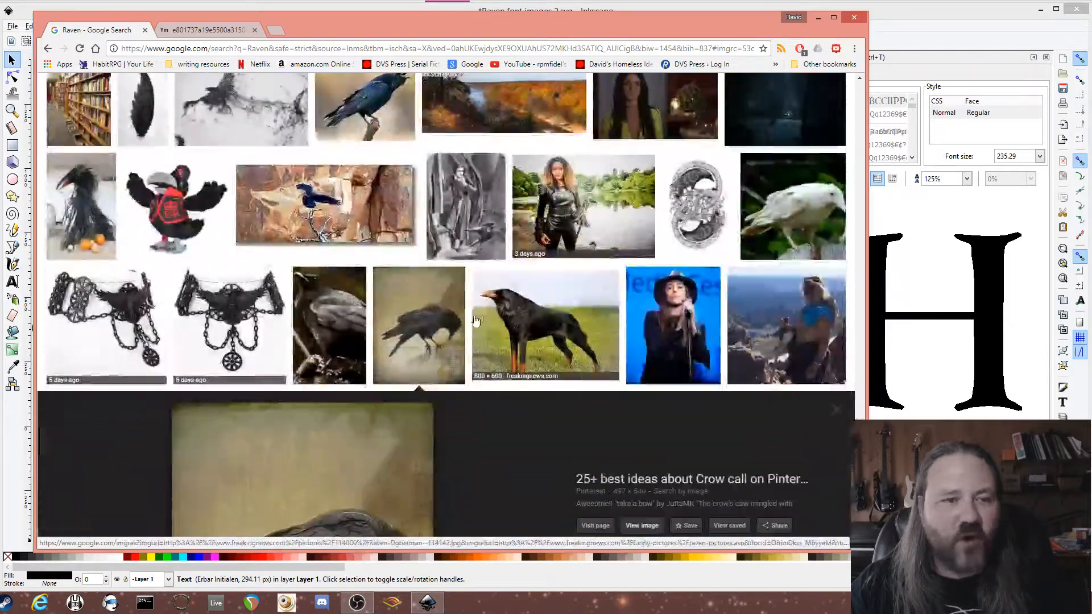
scroll(277, 321, up, 3)
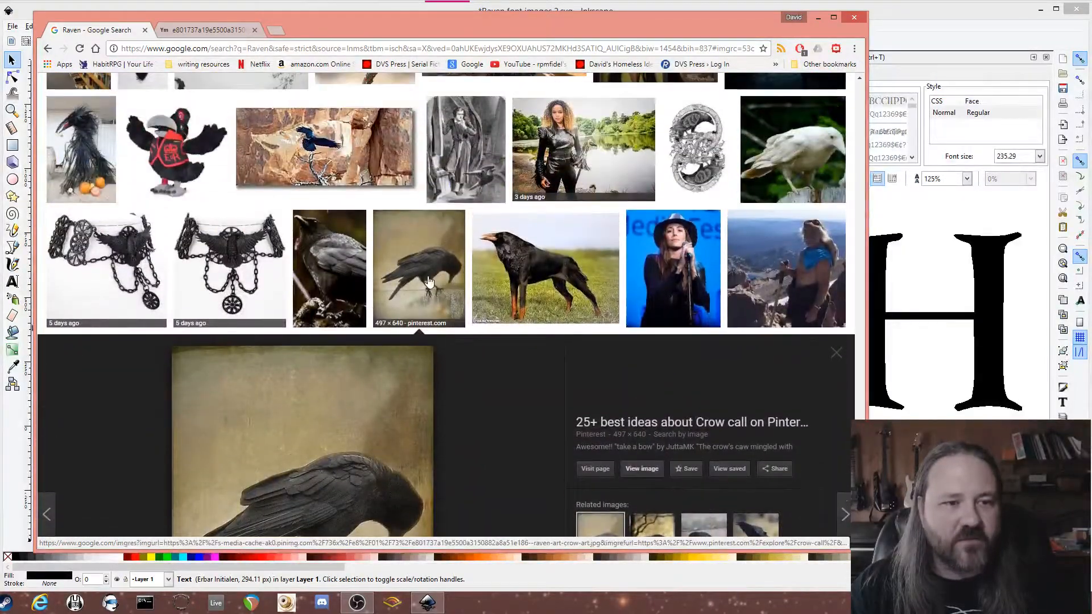
scroll(442, 370, down, 4)
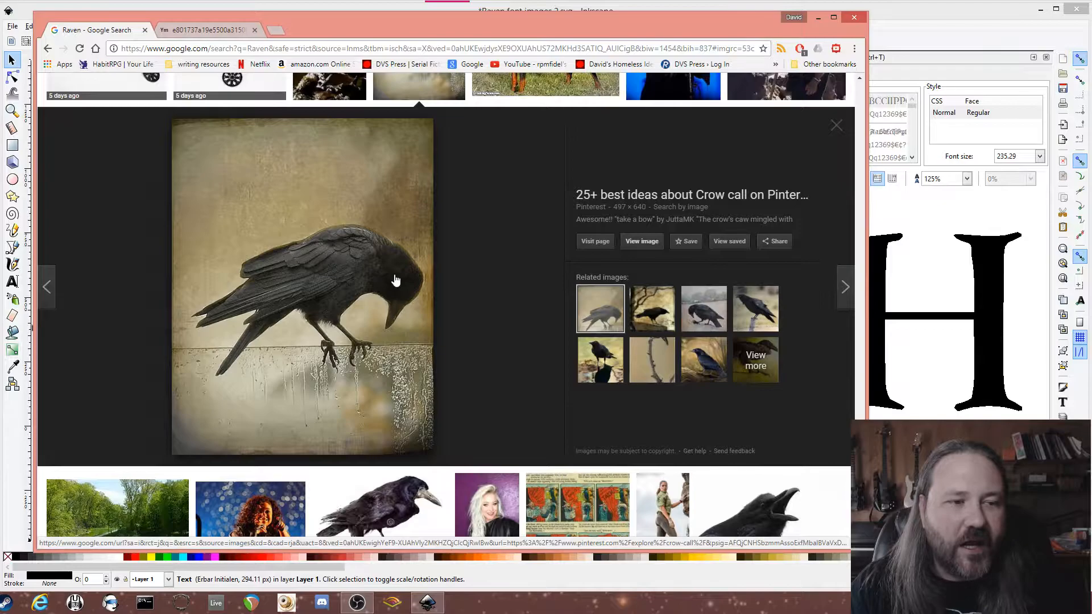
scroll(396, 280, up, 2)
scroll(396, 280, up, 5)
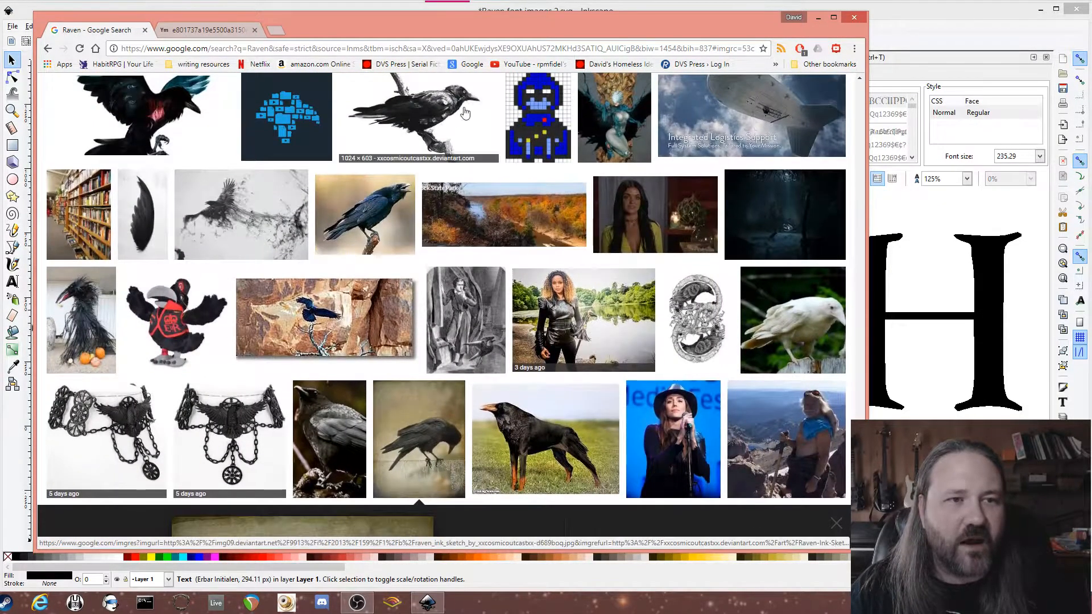
scroll(438, 383, down, 5)
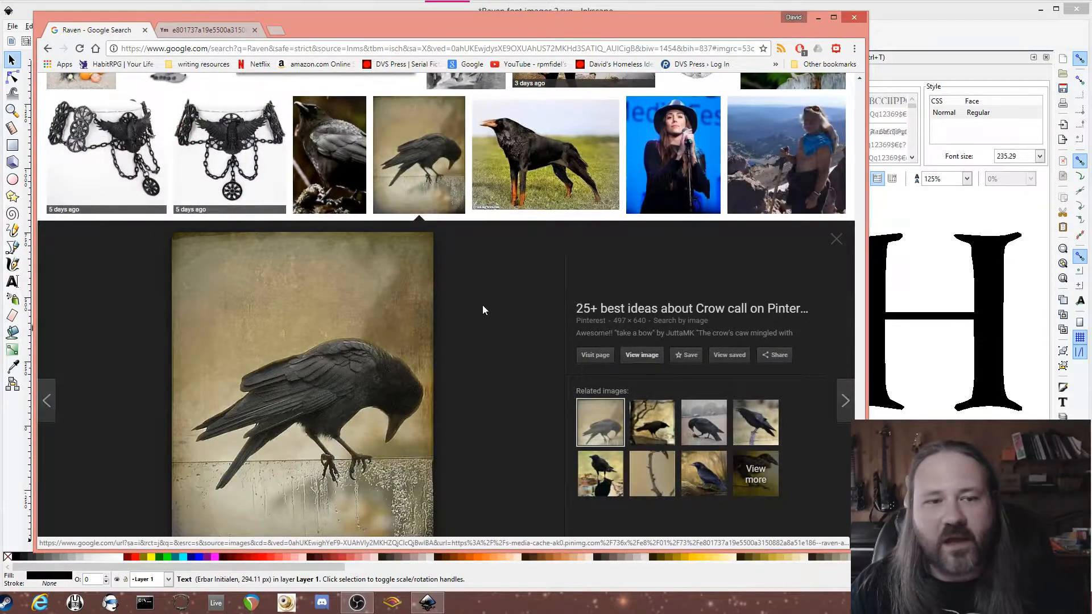
scroll(487, 285, down, 1)
Copy the full-size bowing crow image and paste it into the blank Word document Document1
key(ctrl+Tab)
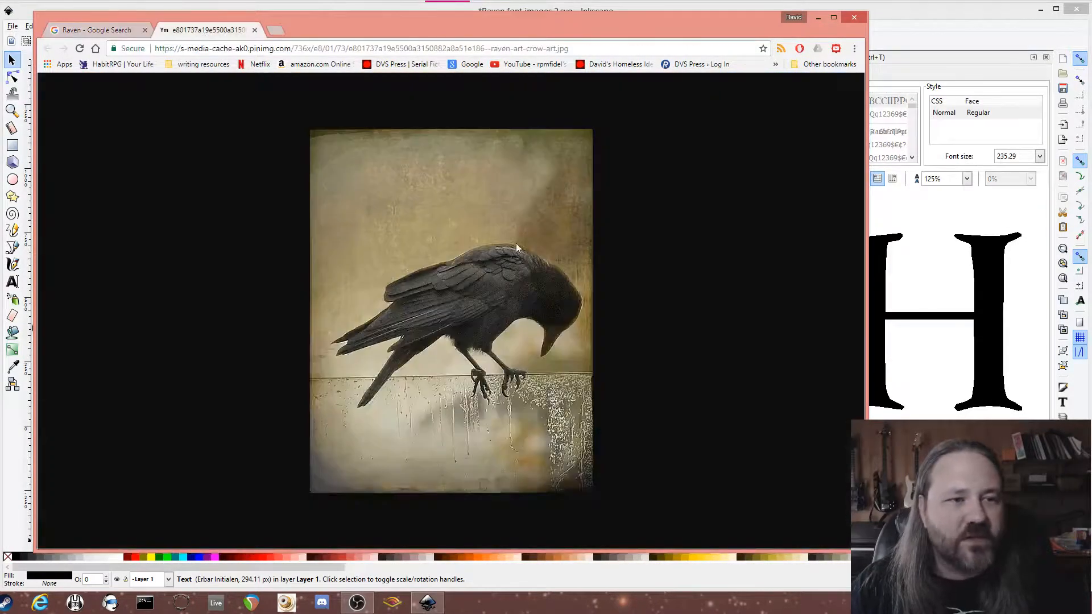
right_click(476, 257)
click(517, 292)
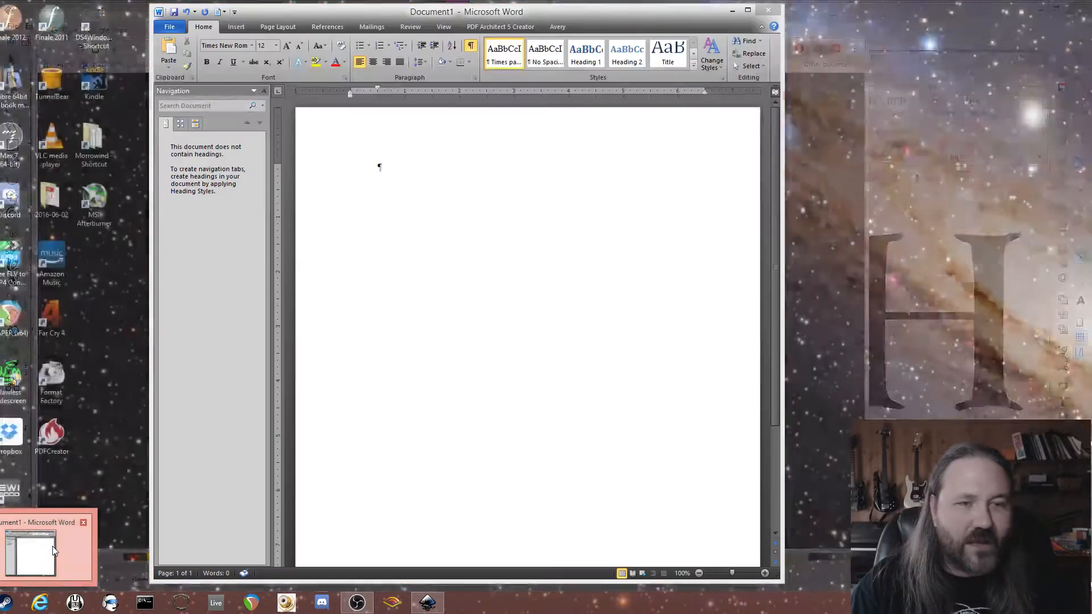
click(53, 546)
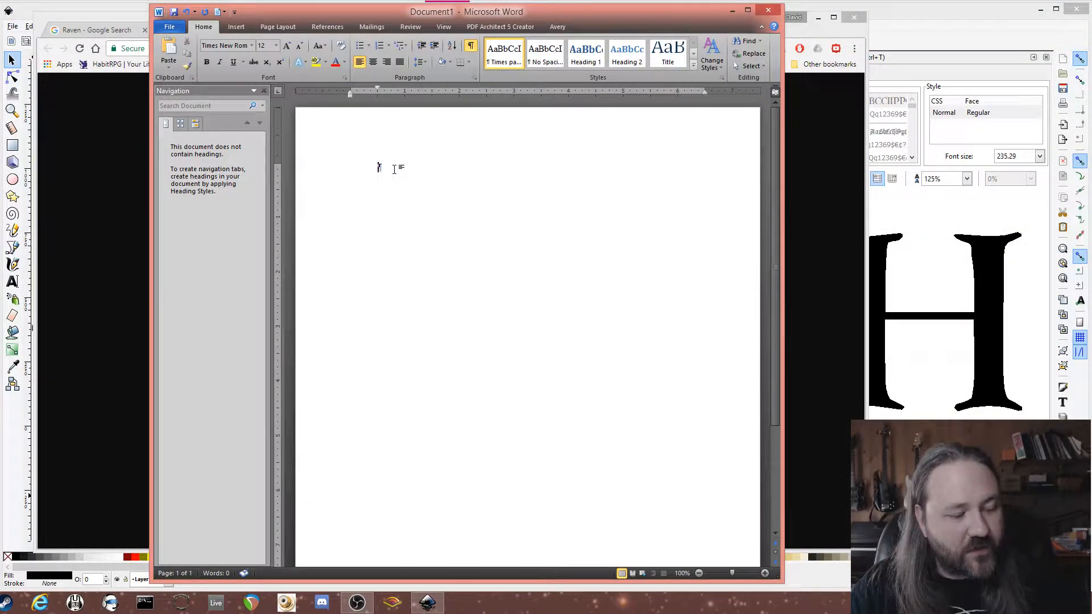
key(ctrl+v)
click(495, 410)
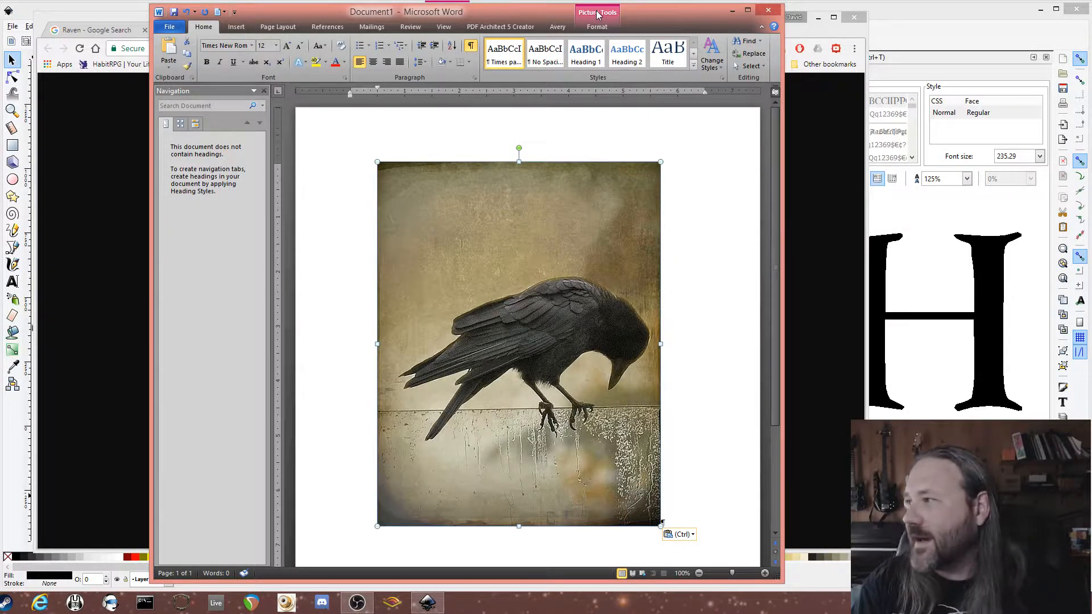
Start Remove Background on the crow picture and fit the selection area around the whole bird
click(597, 27)
click(176, 52)
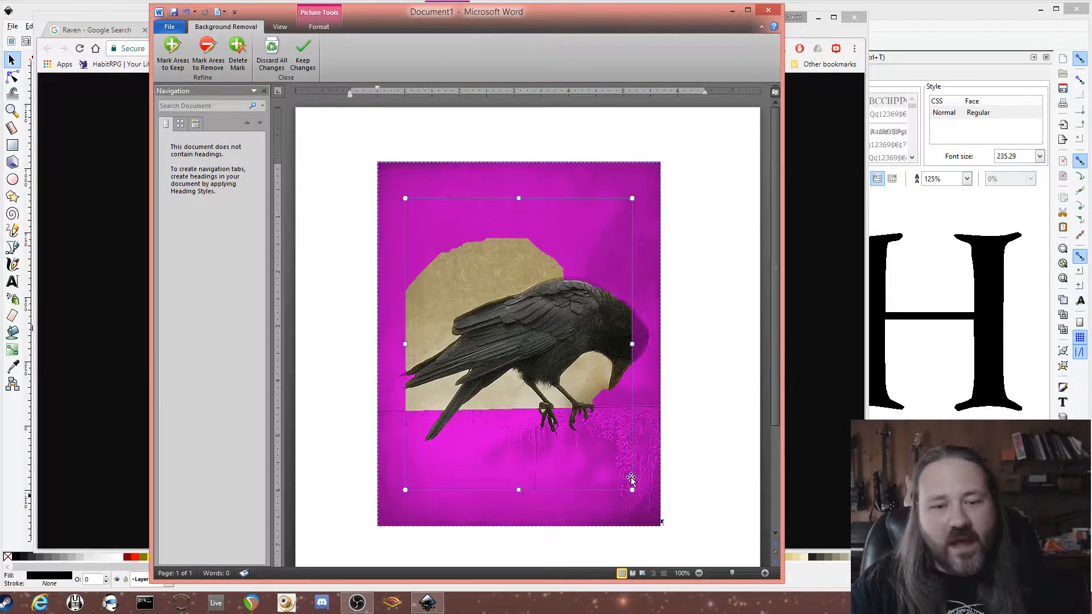
drag(634, 344, 653, 346)
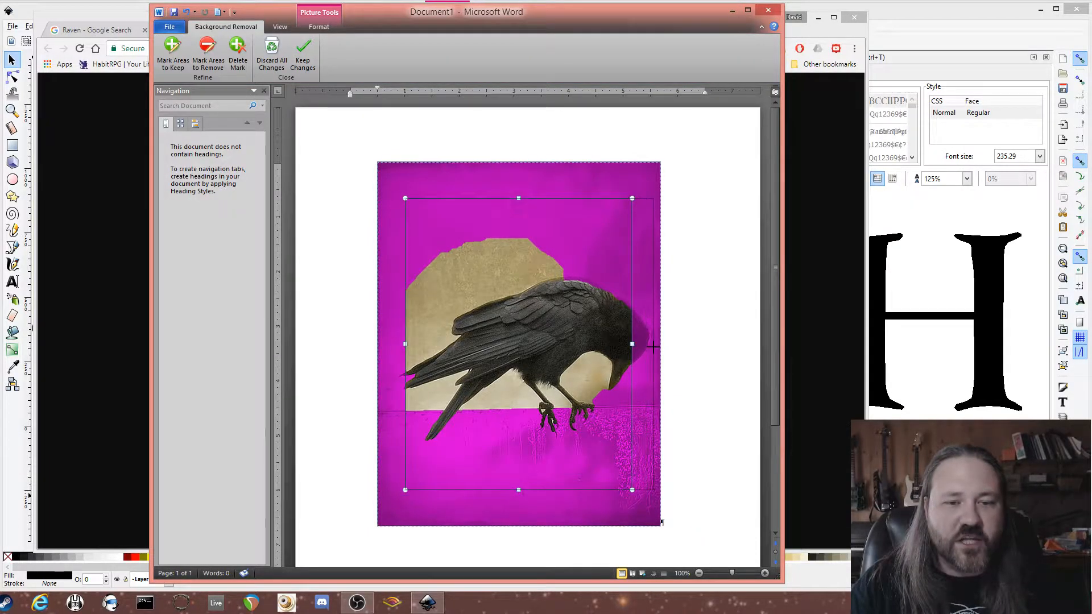
drag(530, 198, 531, 263)
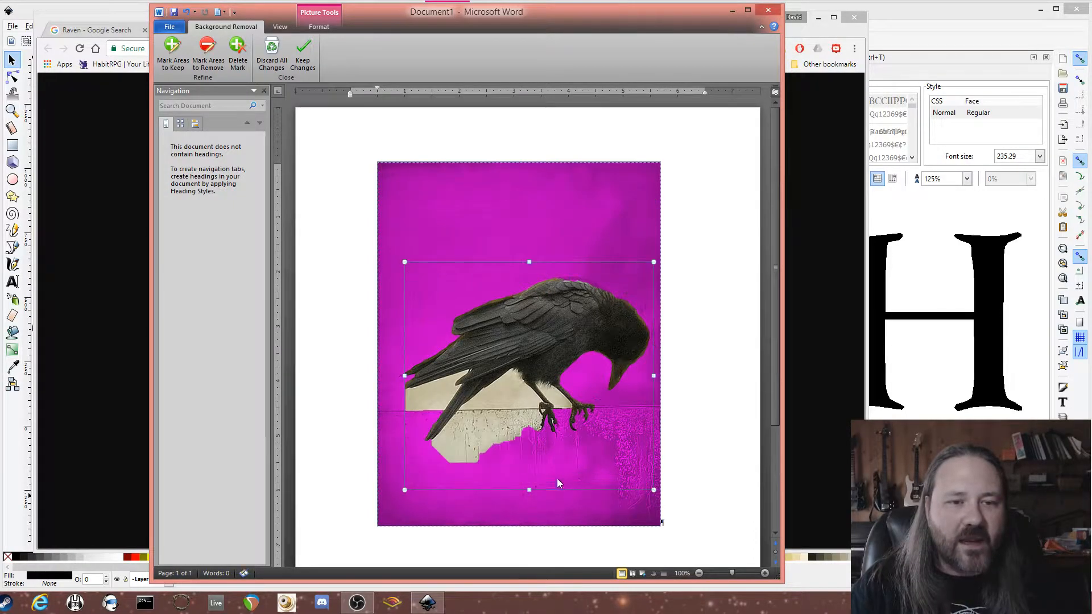
drag(529, 490, 529, 460)
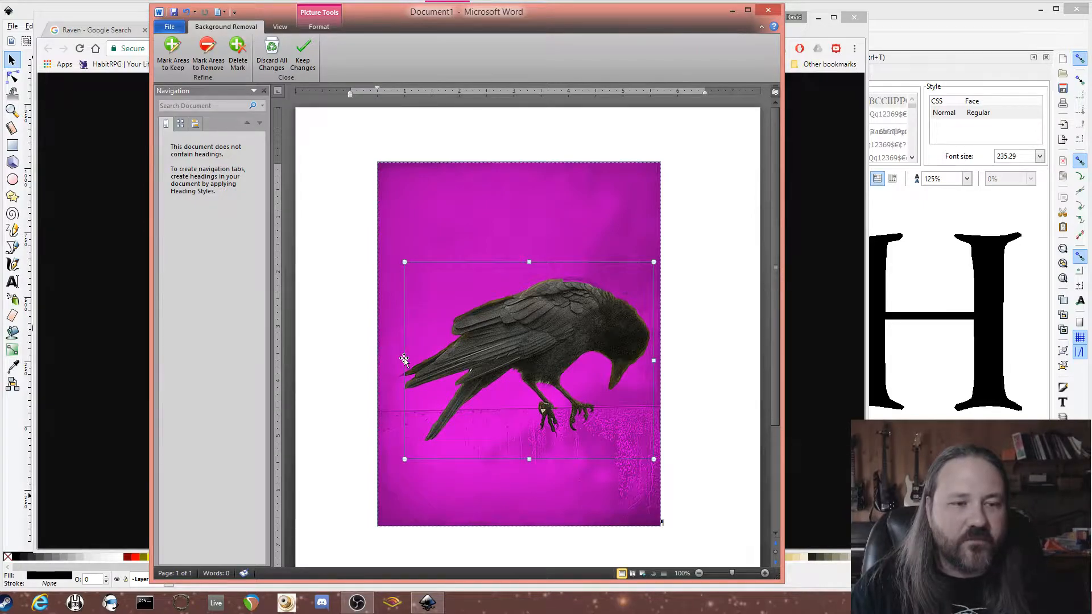
drag(404, 359, 391, 361)
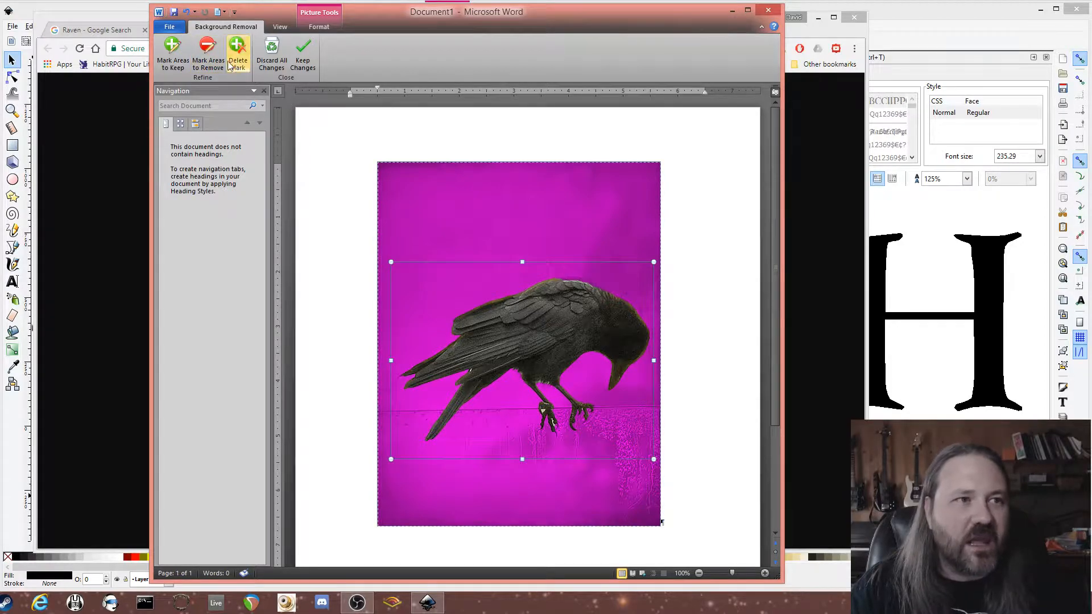
Mark the edge of the crow's upper back as areas to keep and apply the background removal
click(177, 51)
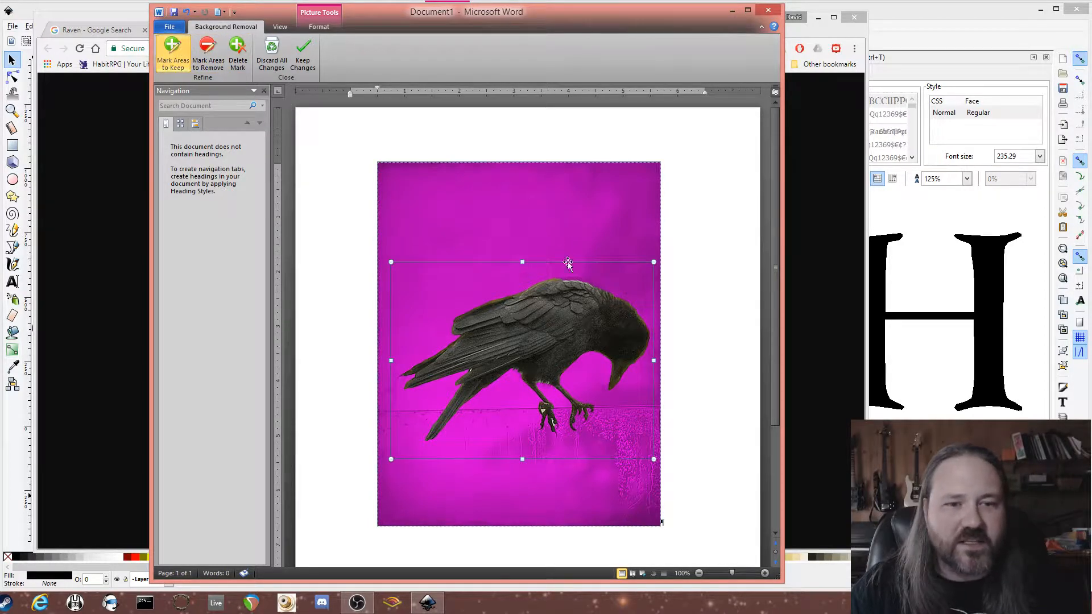
click(591, 282)
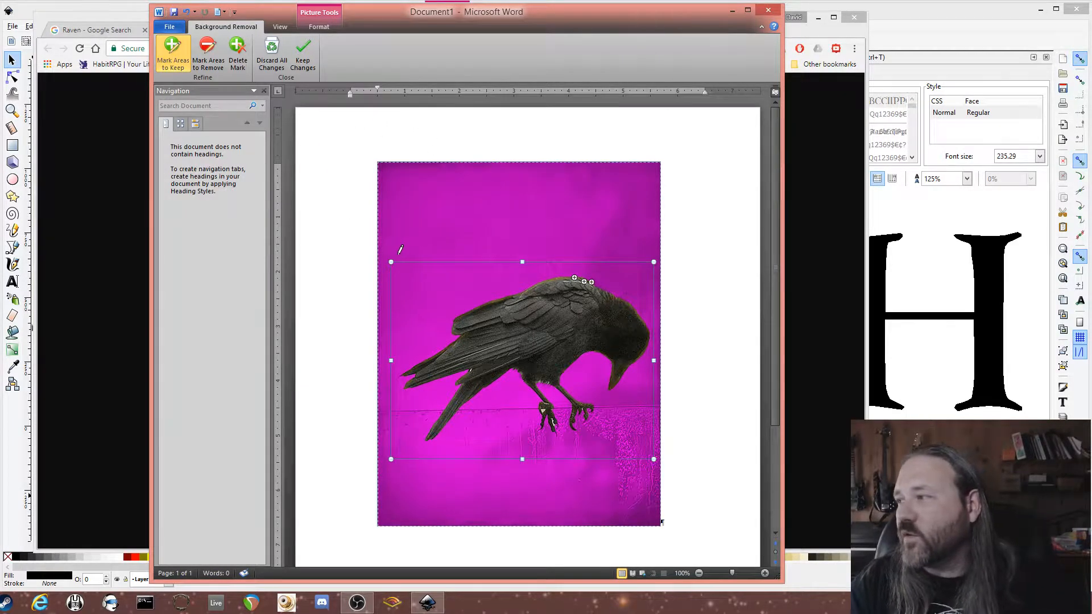
click(302, 57)
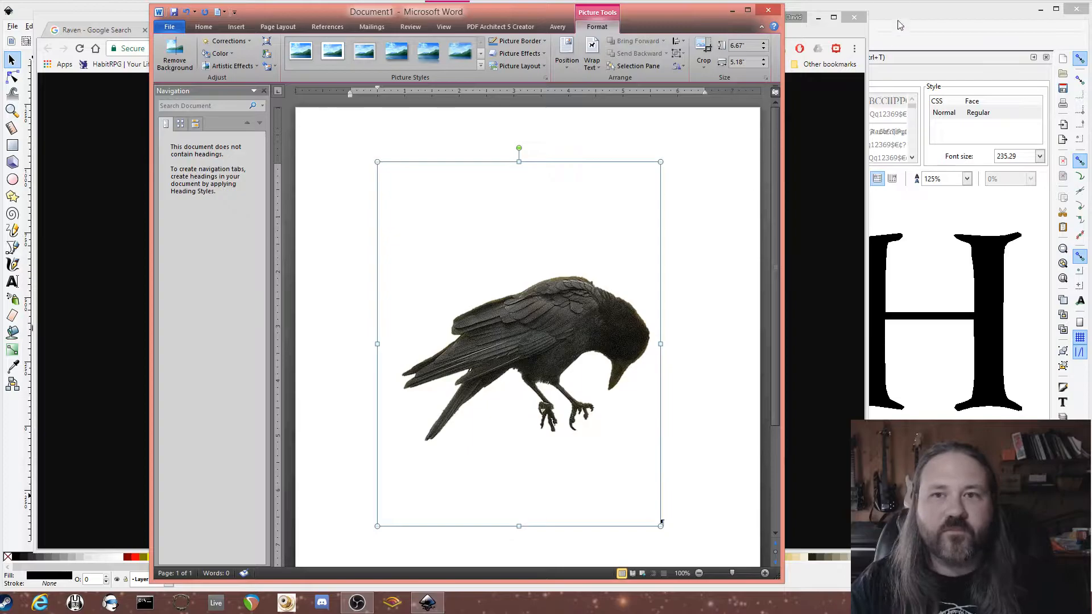
Switch to Inkscape, paste the cut-out crow and place it beside the large H below the page
key(alt+Tab)
scroll(503, 452, down, 2)
click(503, 444)
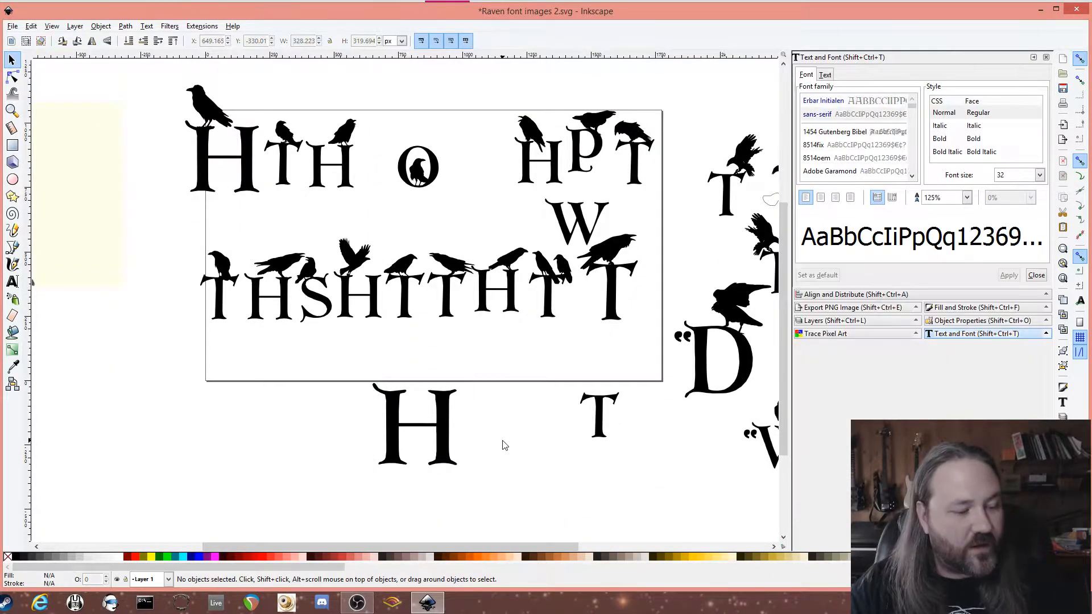
key(ctrl+v)
drag(510, 445, 248, 412)
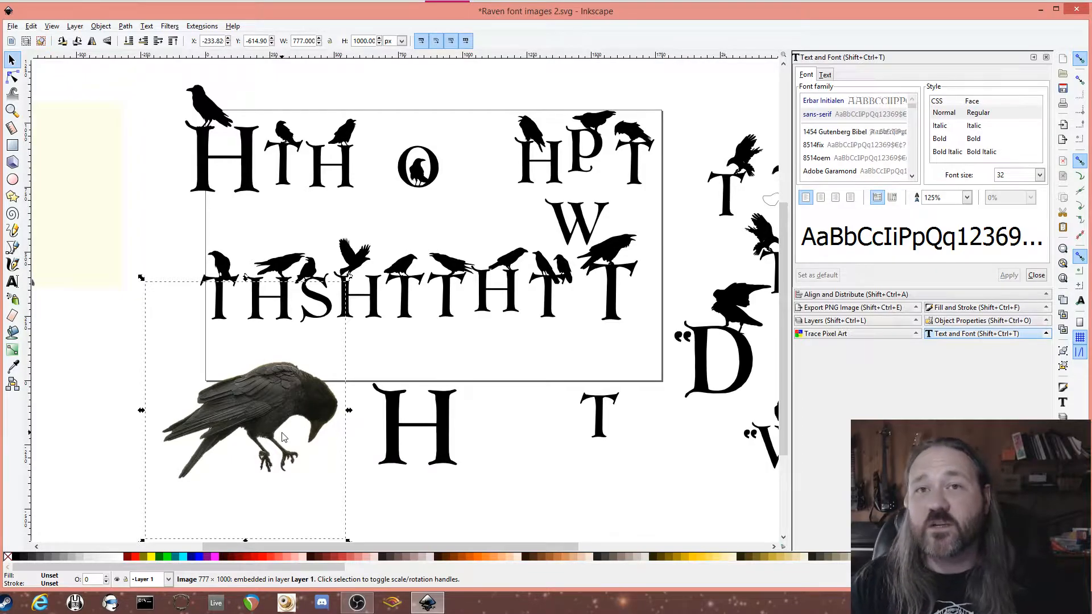
Open Trace Bitmap for the crow cut-out and move the dialog so the crow photo stays in view
click(163, 28)
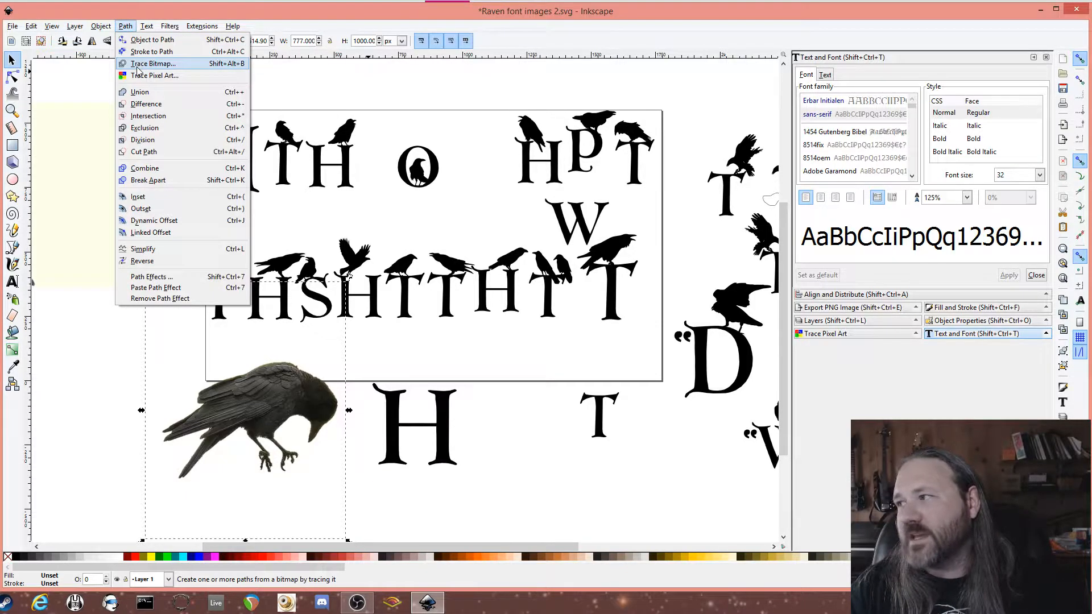
click(136, 69)
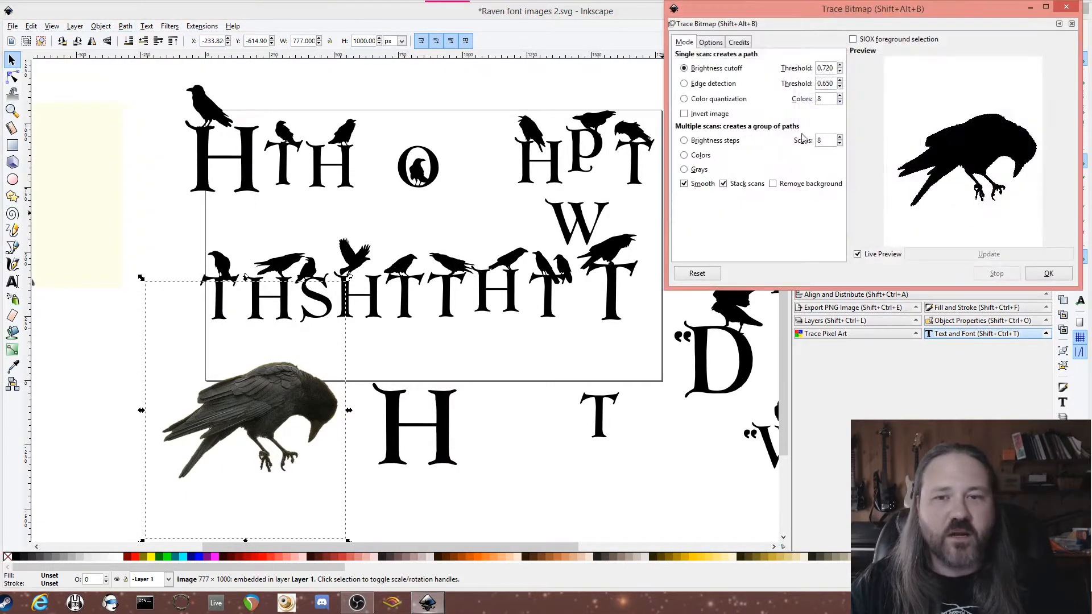
mouse_move(891, 11)
mouse_down()
mouse_move(623, 151)
mouse_move(572, 109)
mouse_up()
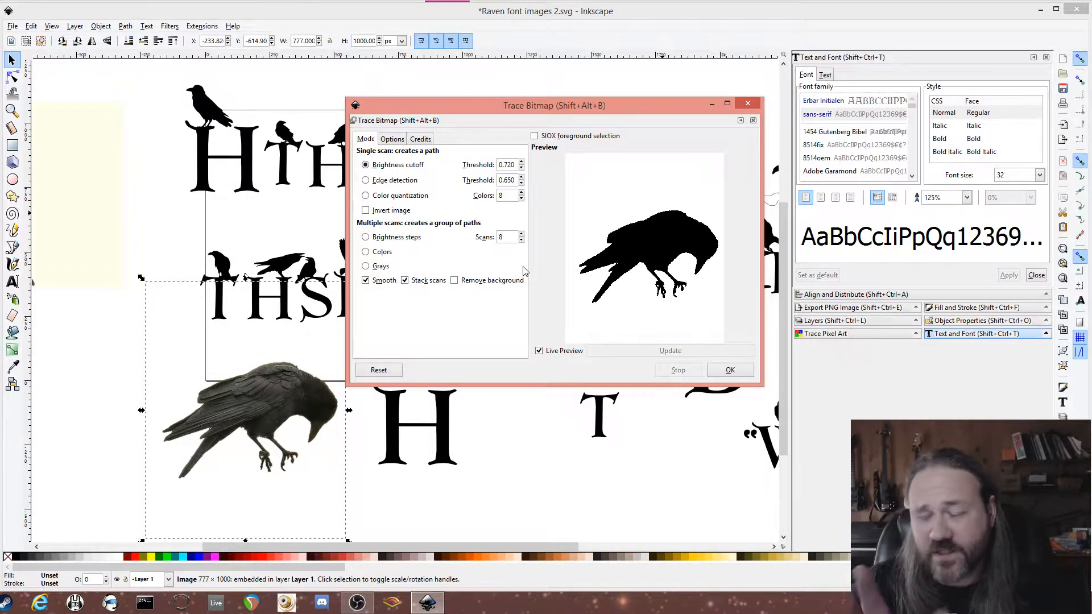
Try brightness cutoff thresholds of 0.170, 0.450, 0.790 and 1.000 in the crow's trace preview
click(521, 169)
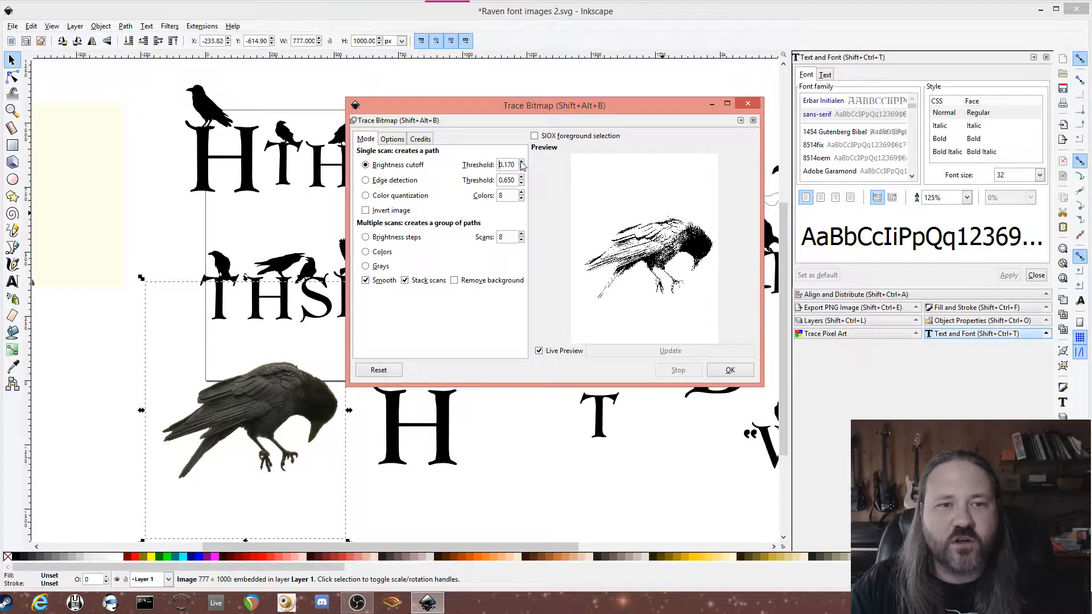
click(522, 163)
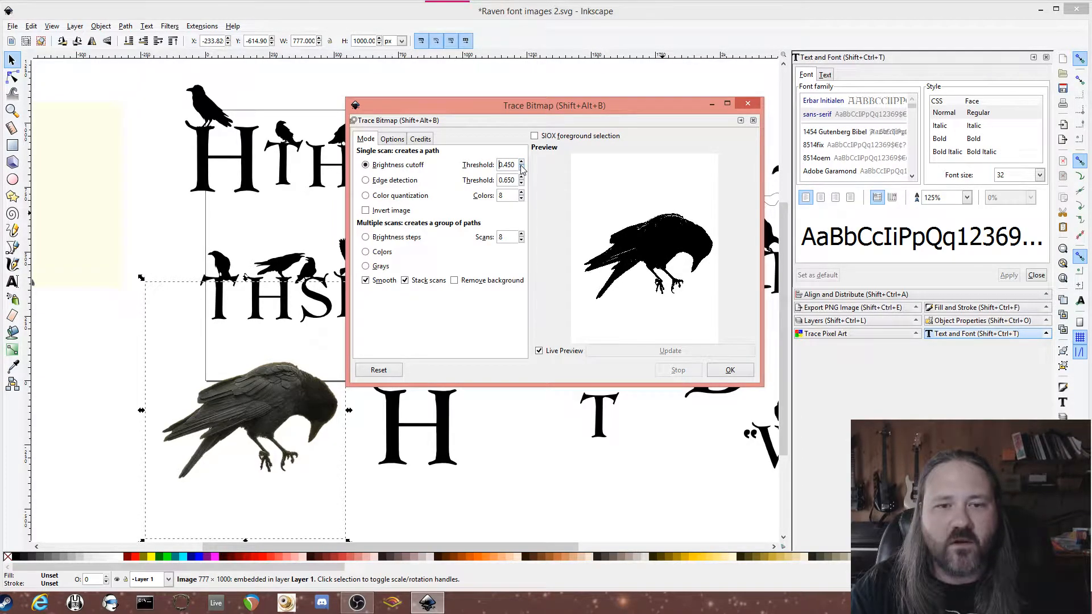
click(521, 169)
click(521, 169)
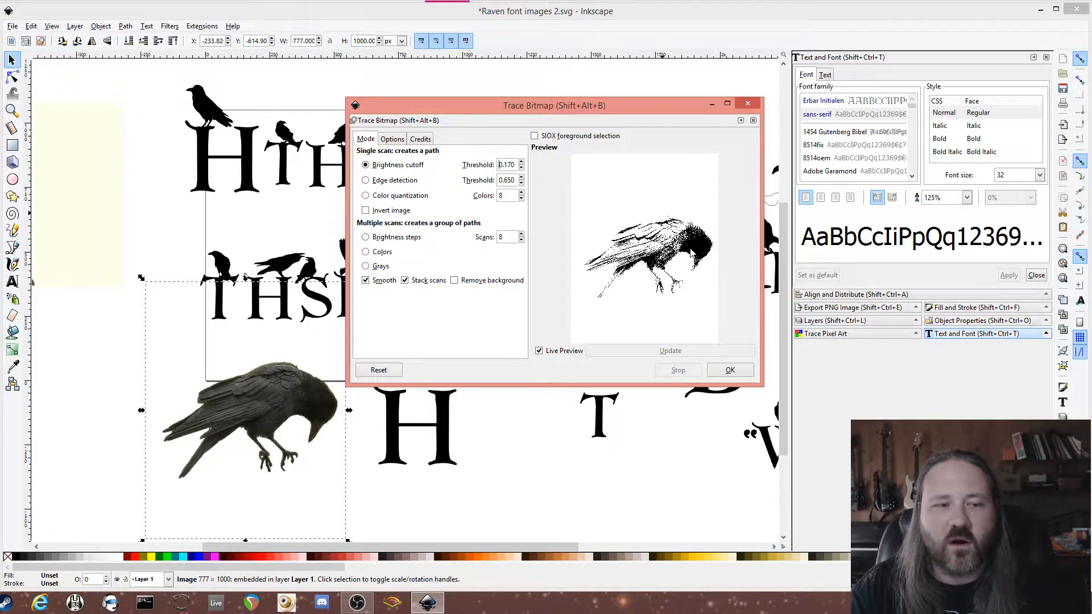
click(522, 163)
click(522, 163)
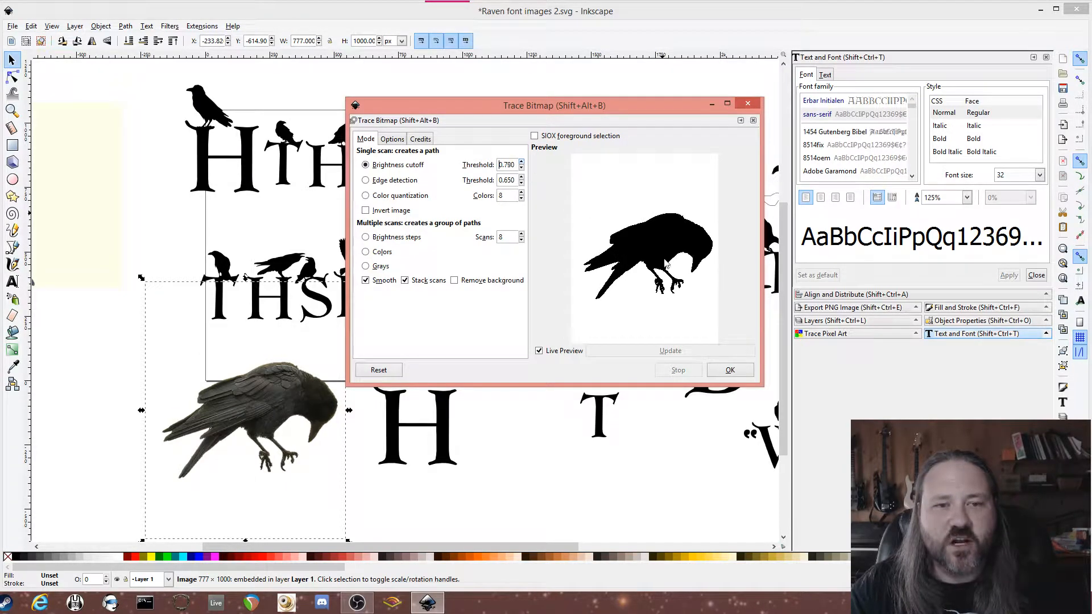
click(522, 162)
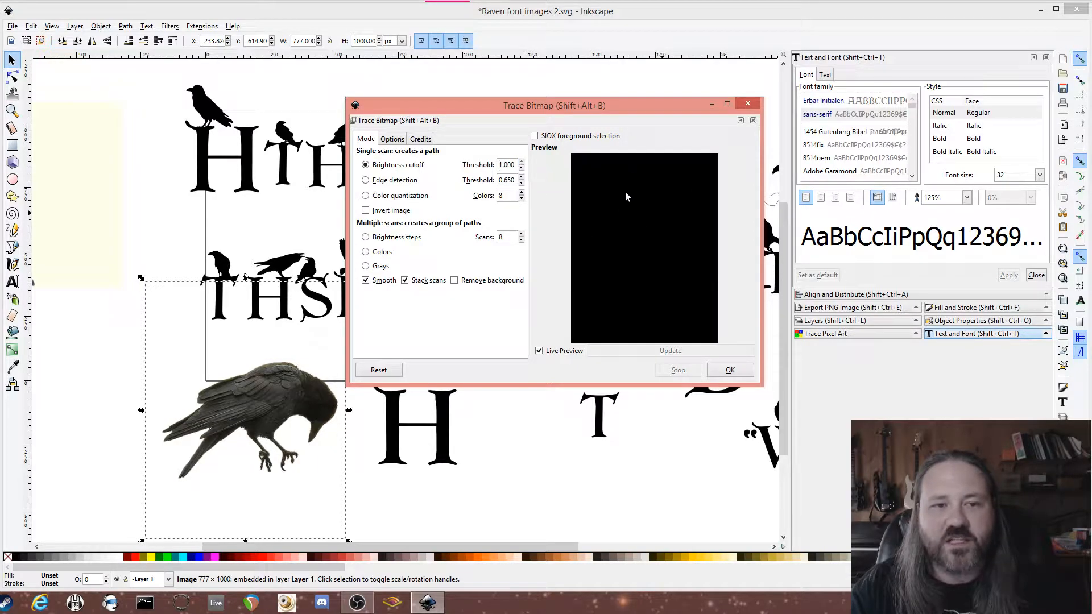
Trace the crow with a brightness cutoff threshold of 0.800 and close the tracing dialog
click(521, 168)
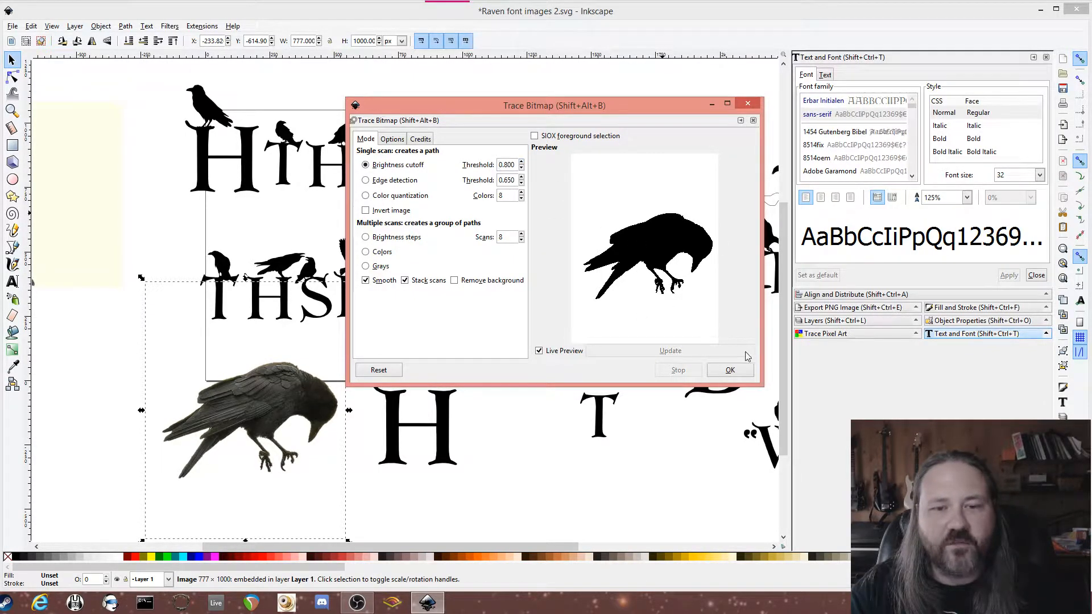
click(731, 370)
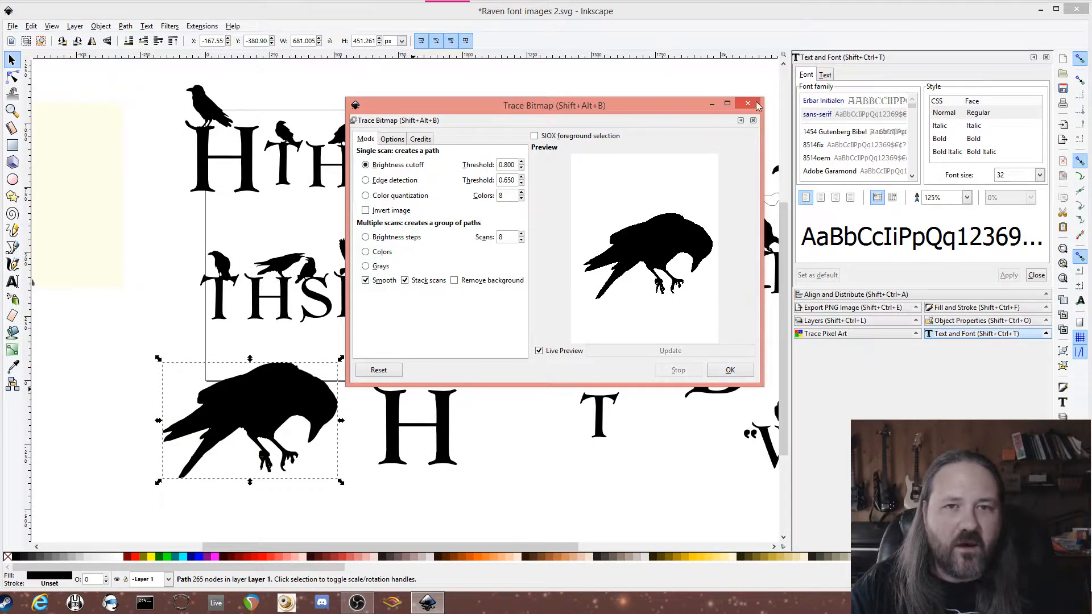
click(748, 104)
Move the traced crow off the photo, shrink it to about 339 × 225 px and perch it on the H's right stem
mouse_move(262, 404)
mouse_down()
mouse_move(331, 407)
mouse_move(519, 349)
mouse_move(520, 368)
mouse_up()
scroll(526, 427, up, 1)
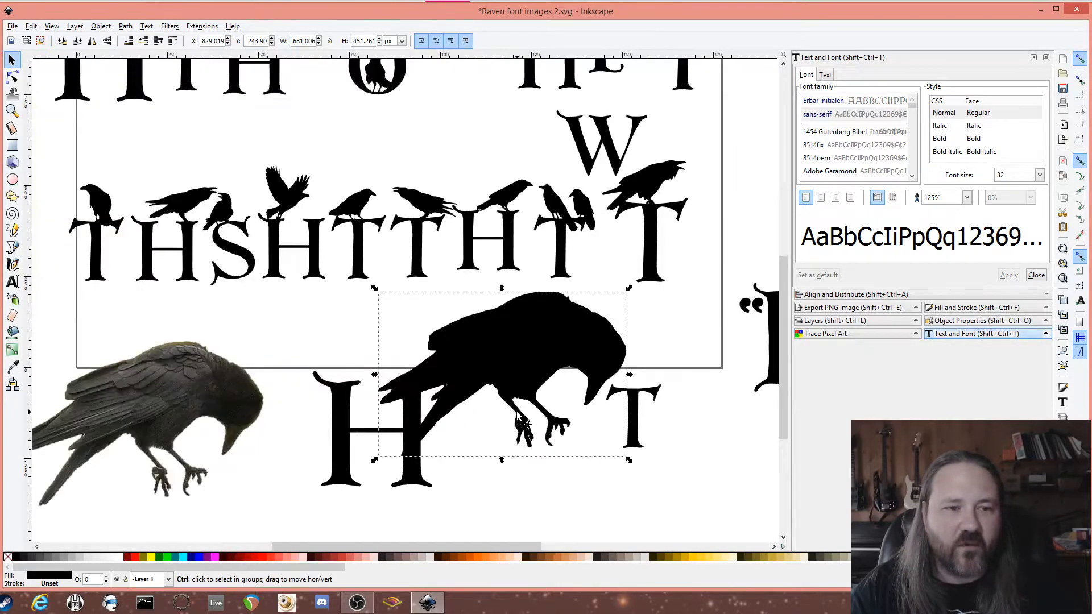
mouse_move(591, 341)
mouse_down()
mouse_move(554, 328)
mouse_move(434, 334)
mouse_move(583, 325)
mouse_up()
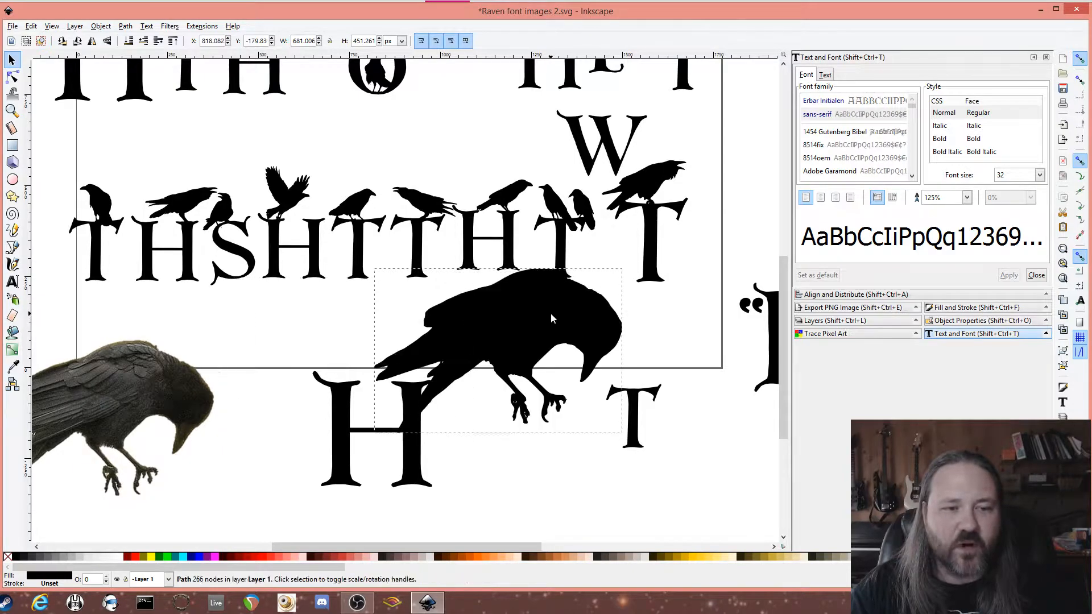
drag(626, 266, 498, 351)
drag(415, 357, 377, 323)
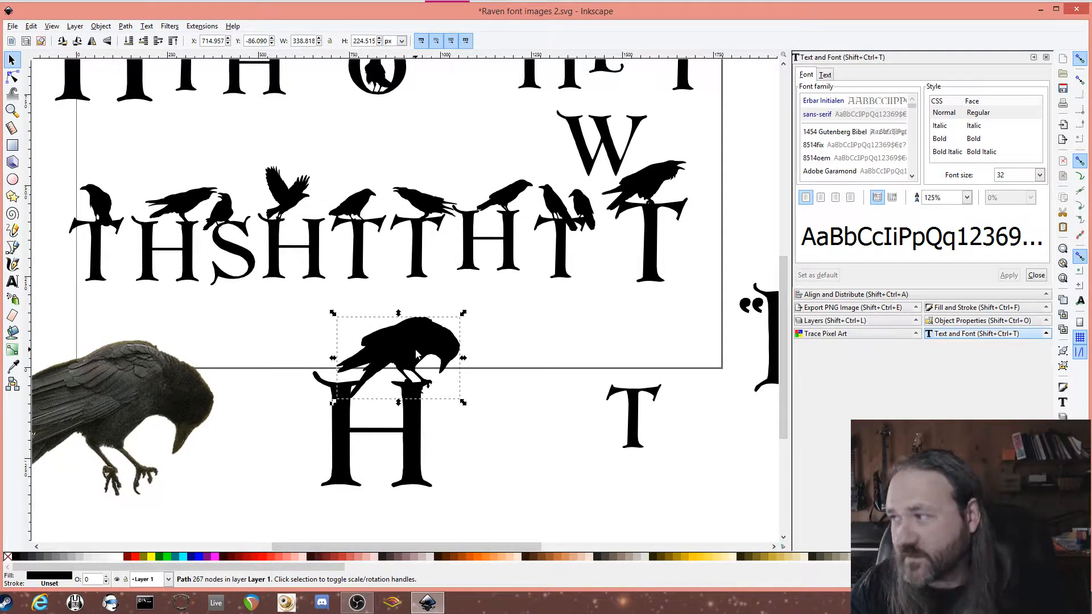
Try the crow silhouette on the H's crossbar and on its left stem
drag(397, 357, 372, 389)
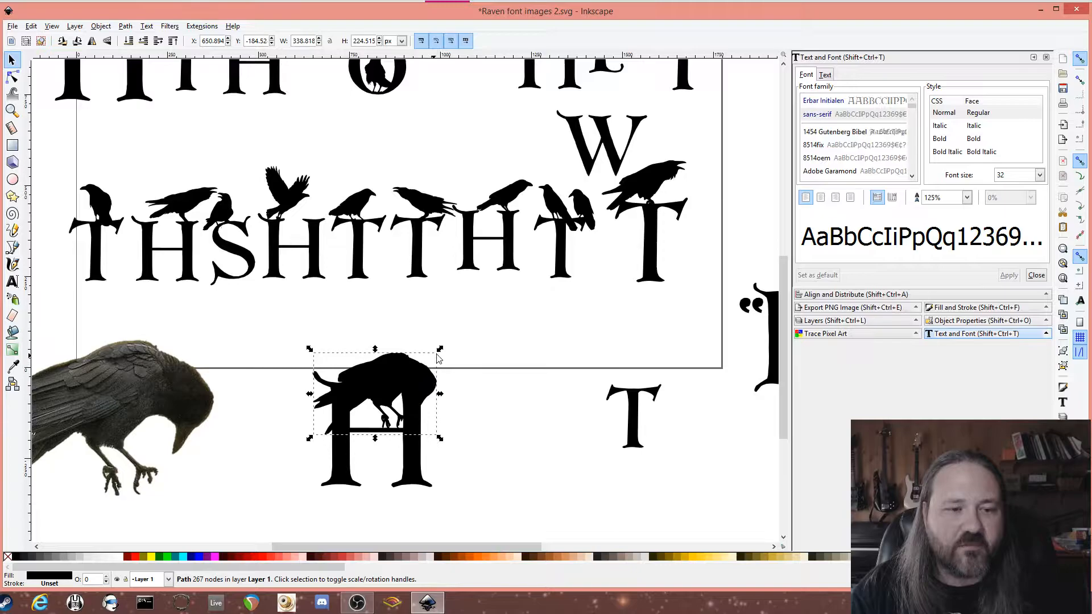
scroll(406, 246, up, 4)
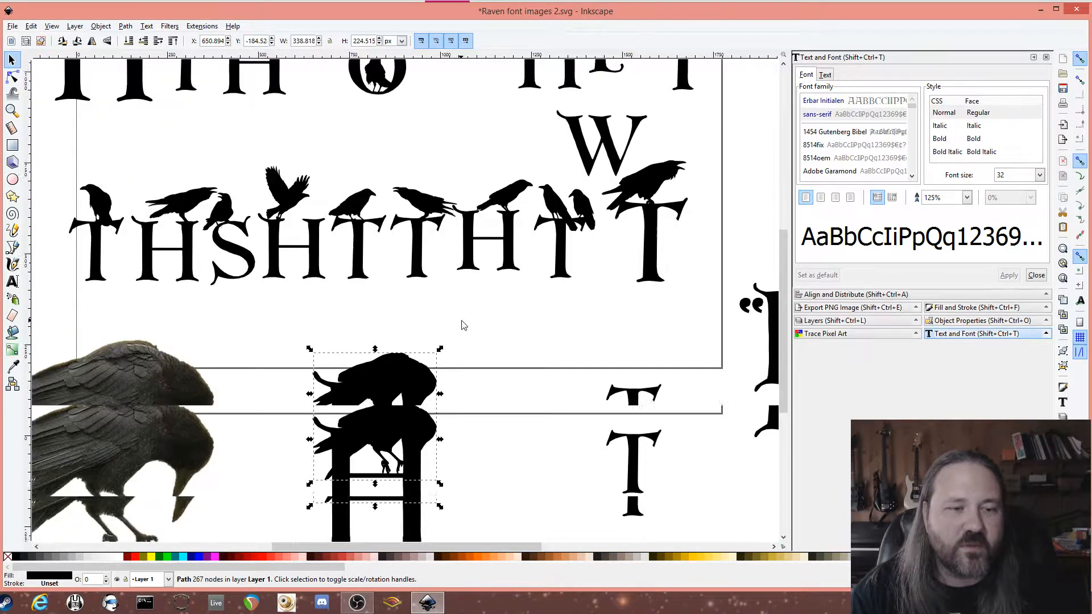
scroll(439, 247, down, 4)
drag(393, 369, 351, 338)
key(ctrl+z)
key(ctrl+z)
key(ctrl+z)
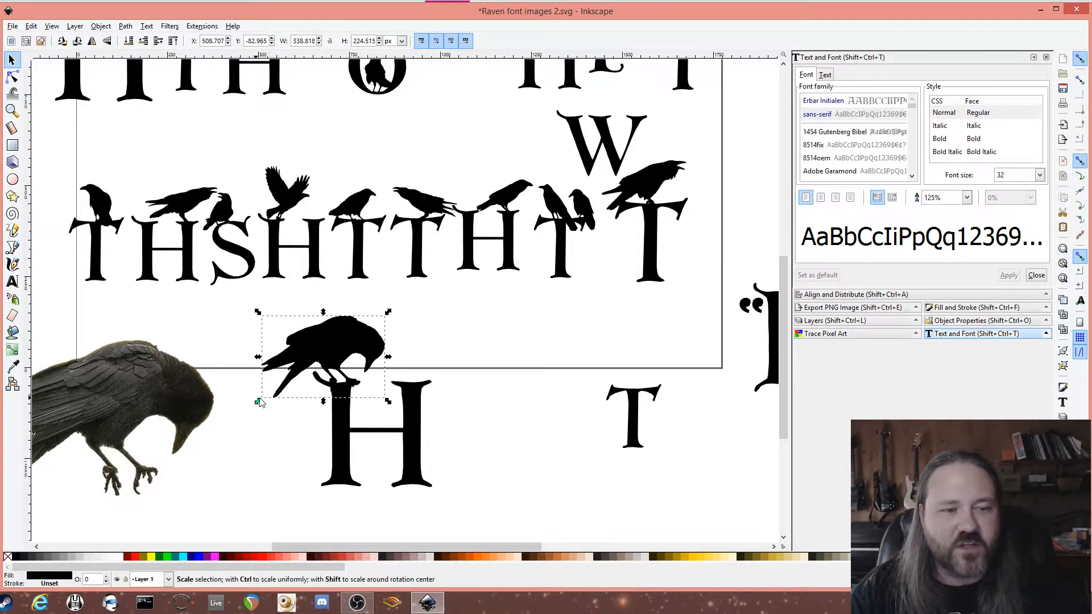
scroll(440, 262, up, 6)
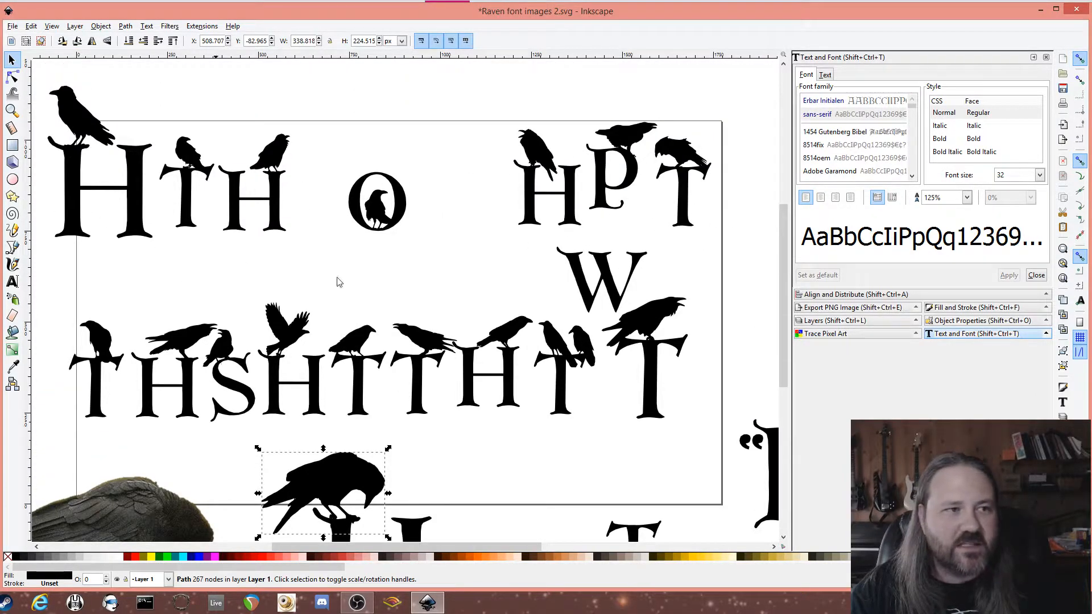
scroll(240, 264, down, 8)
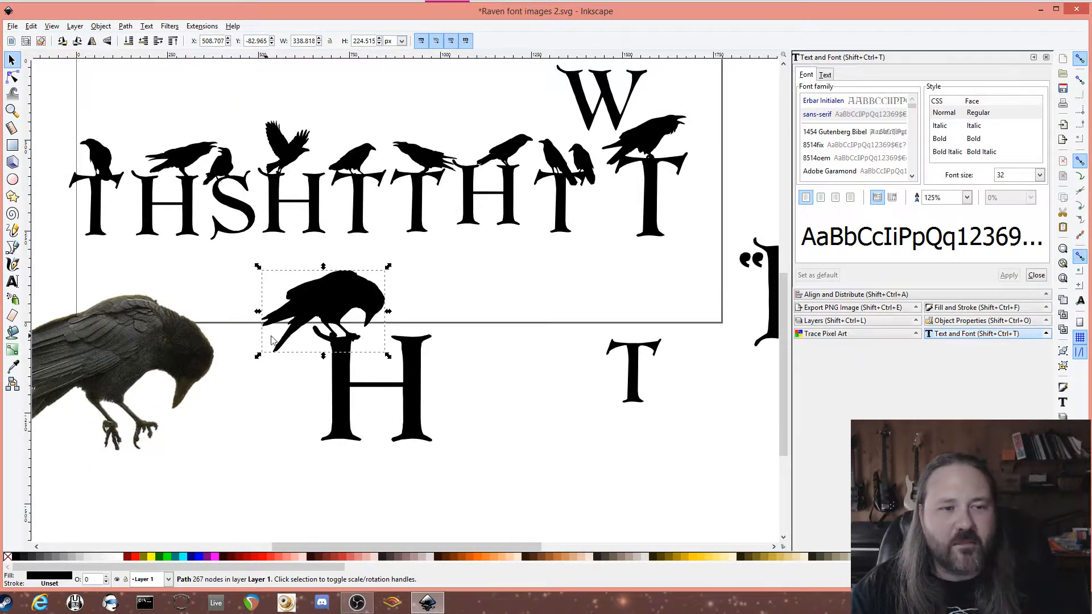
Flip the crow horizontally and seat its feet on the H's right stem, facing inward over the letter
drag(327, 307, 397, 303)
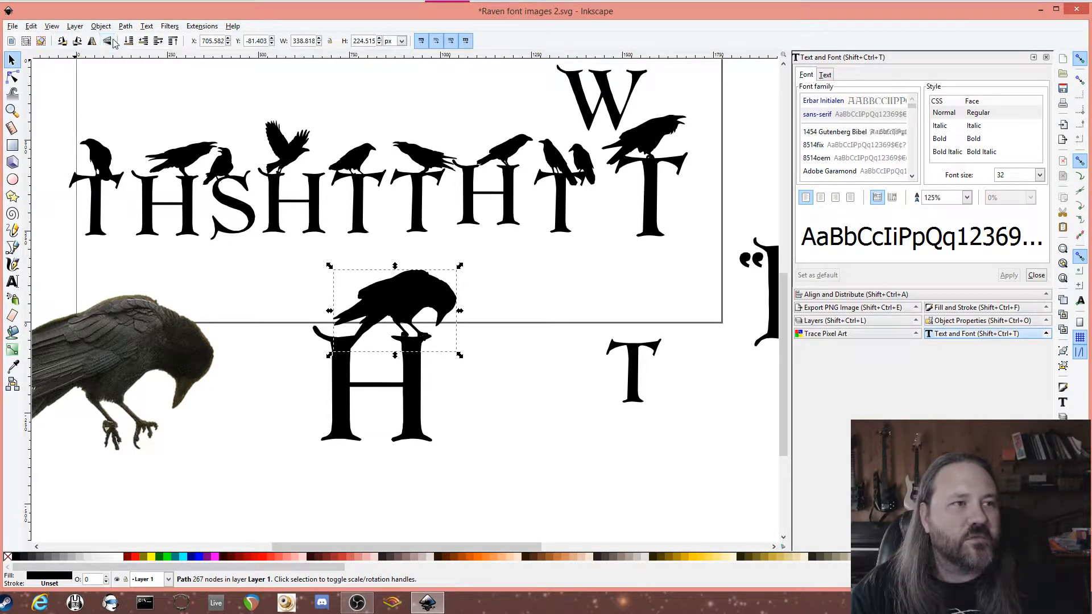
click(91, 40)
drag(397, 277, 432, 282)
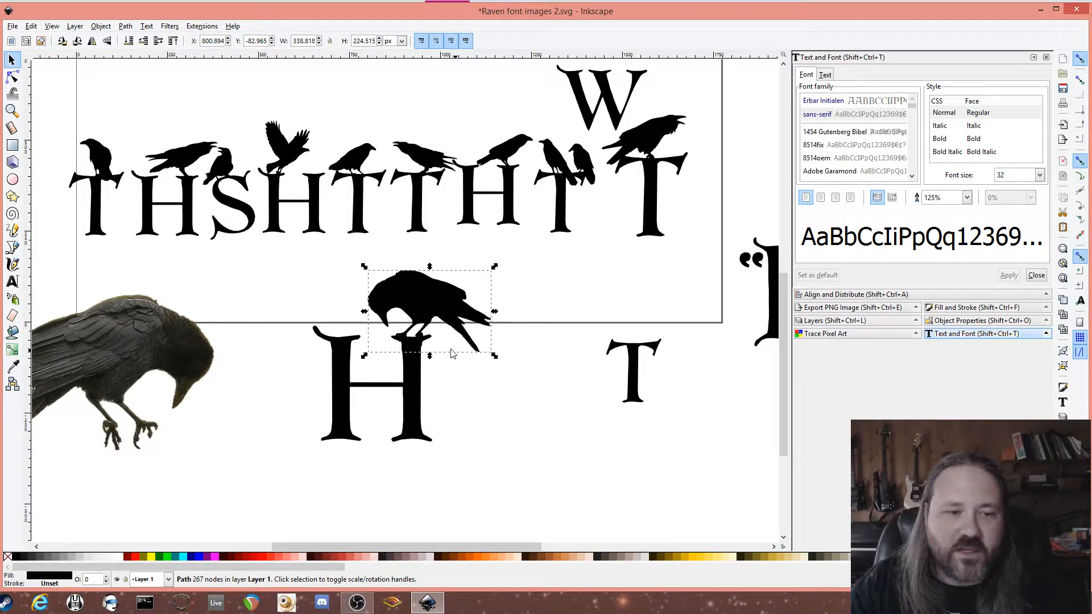
drag(425, 299, 423, 300)
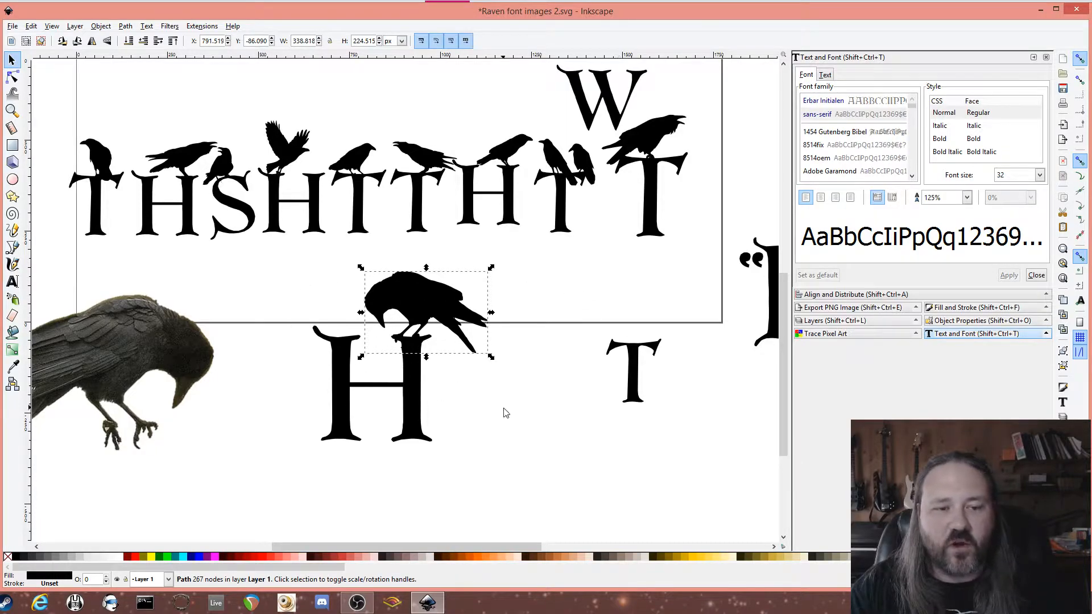
Select the crow silhouette together with the large H and merge them into one path with Union
click(506, 413)
click(422, 305)
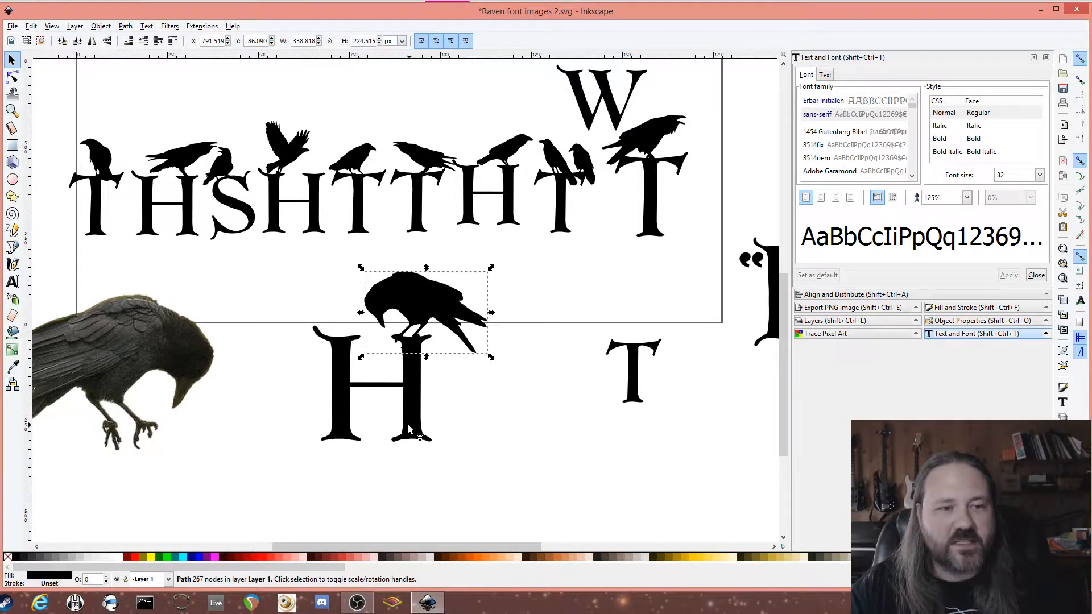
shift+click(414, 419)
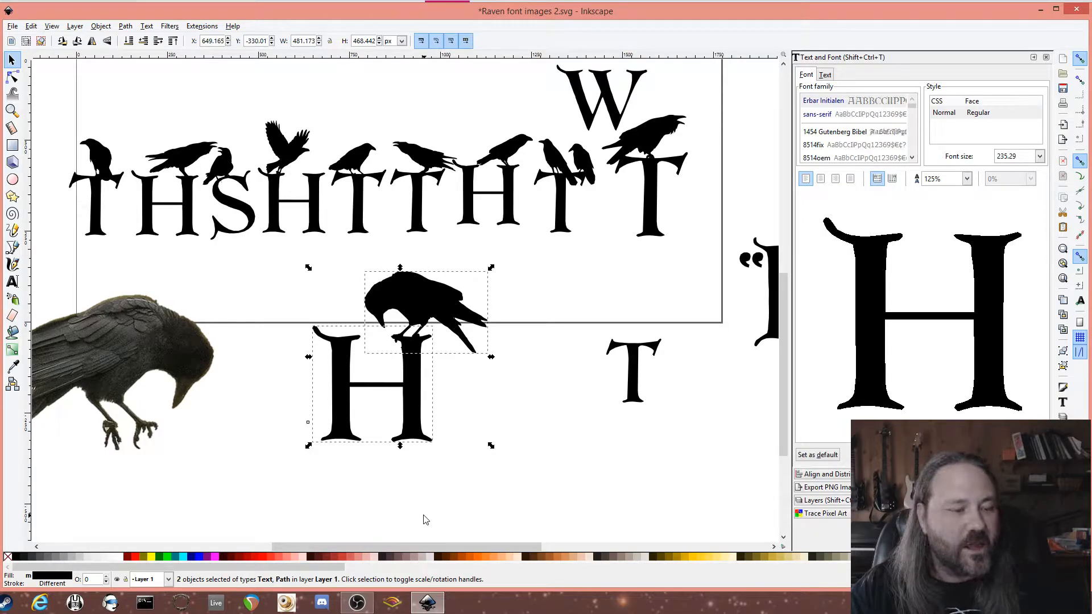
click(146, 26)
mouse_move(135, 28)
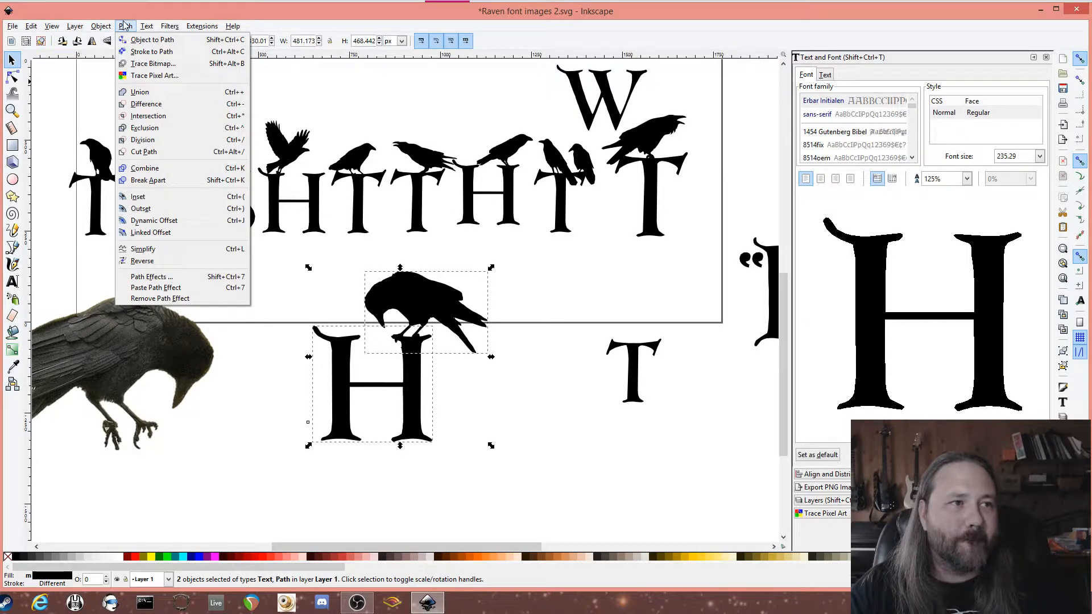
click(140, 92)
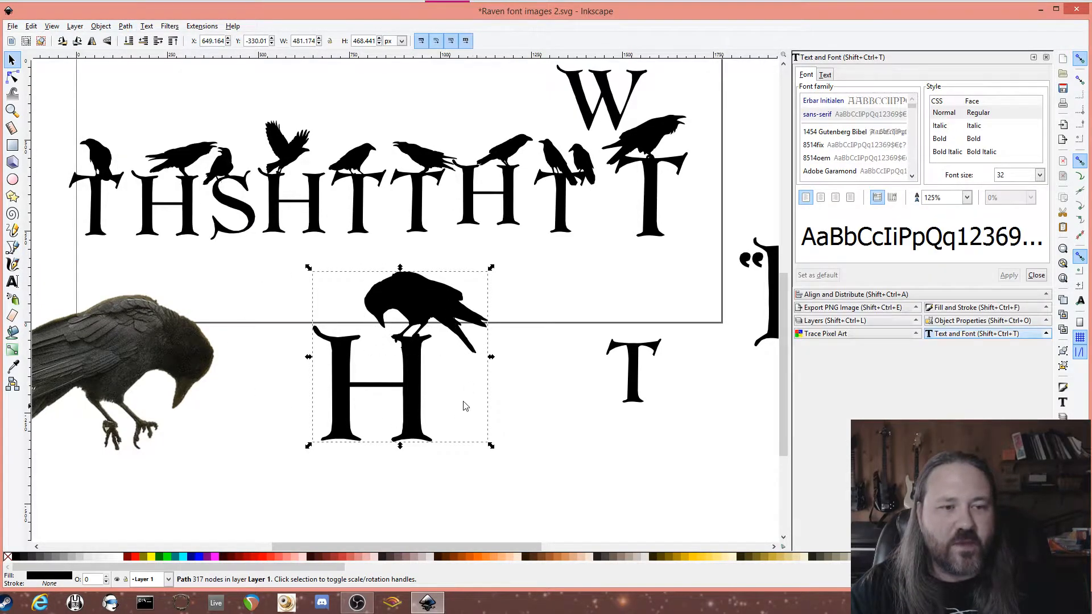
Nudge the merged raven H and the small raven H in the row above to check that each moves as one piece
drag(413, 385, 430, 385)
click(506, 171)
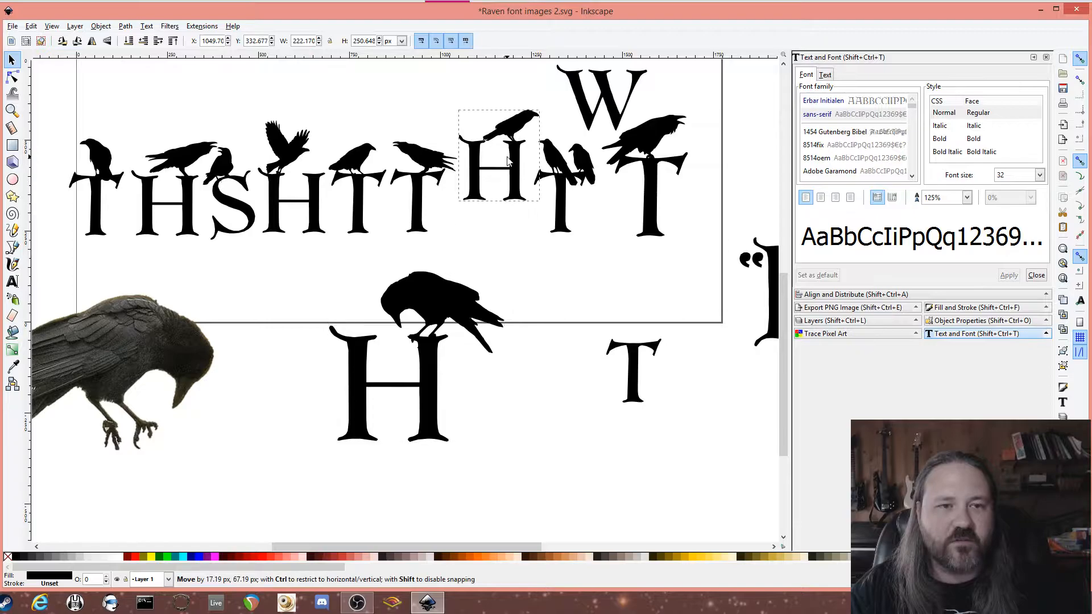
click(461, 310)
scroll(464, 371, down, 2)
scroll(524, 379, up, 2)
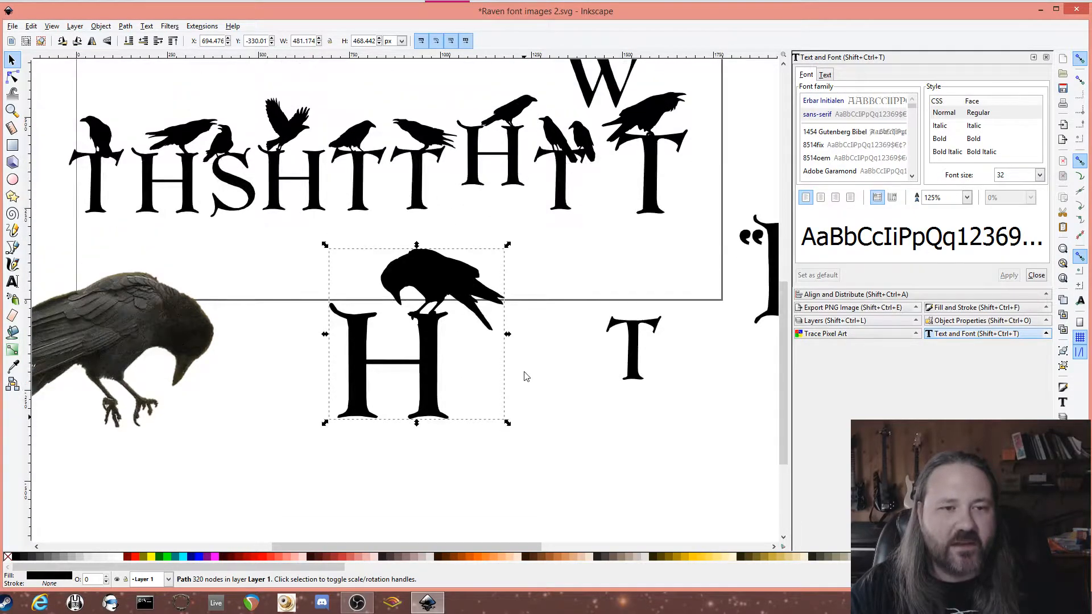
scroll(525, 375, down, 2)
scroll(524, 375, up, 2)
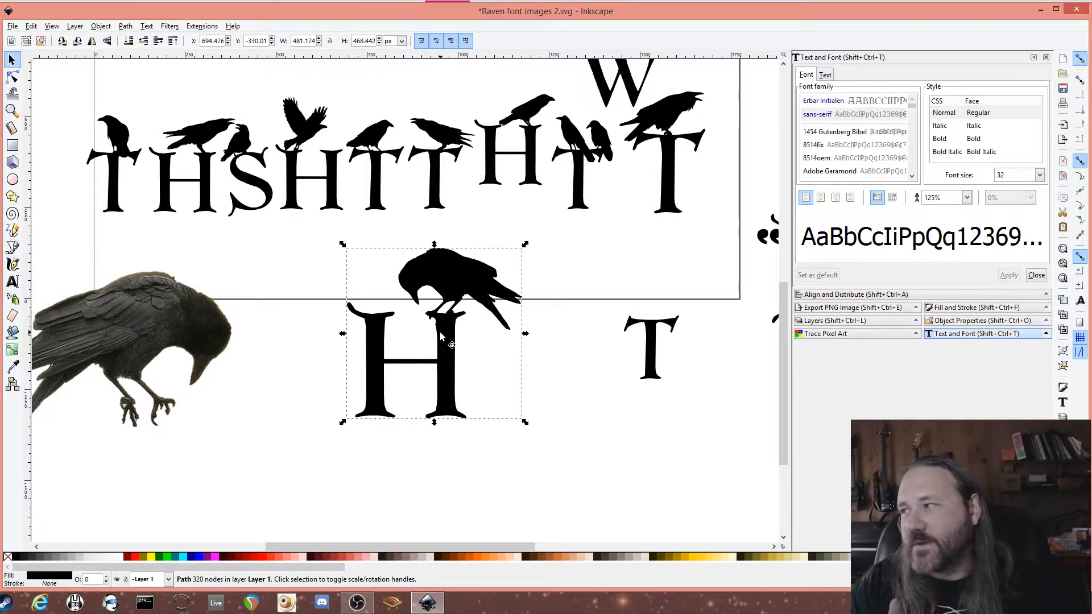
drag(462, 286, 476, 280)
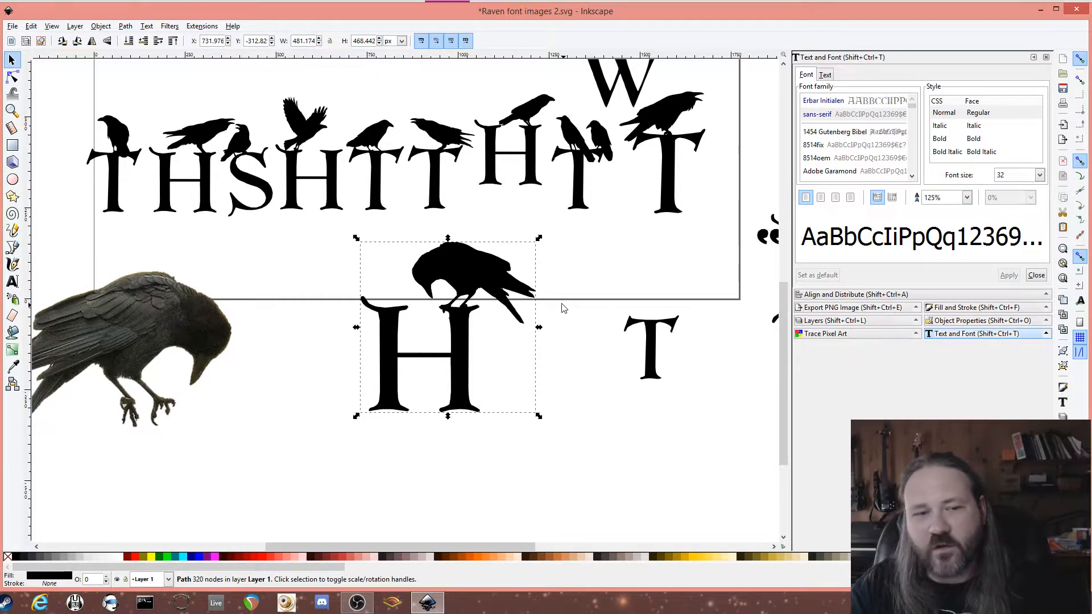
Copy the merged raven H, switch to the book document in Word and replace chapter III's existing drop cap with it
click(495, 327)
key(shift+s)
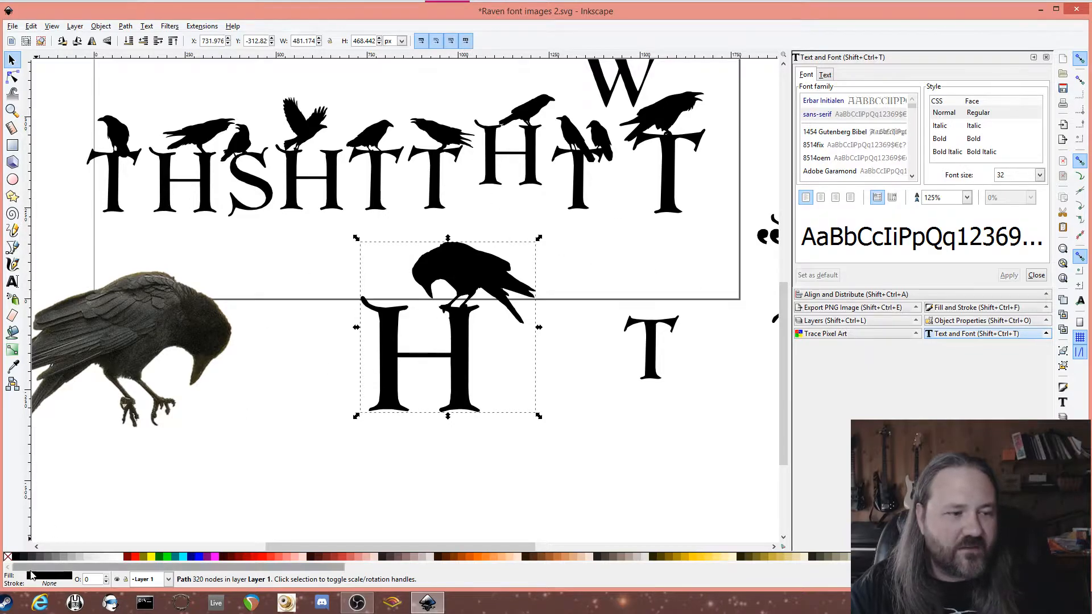
click(26, 537)
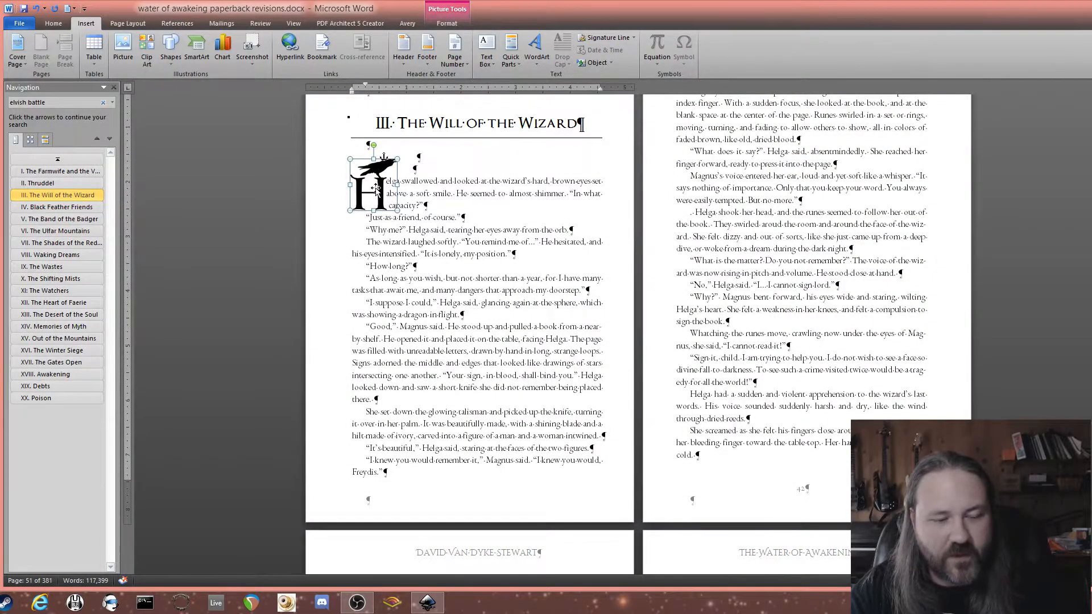
key(Delete)
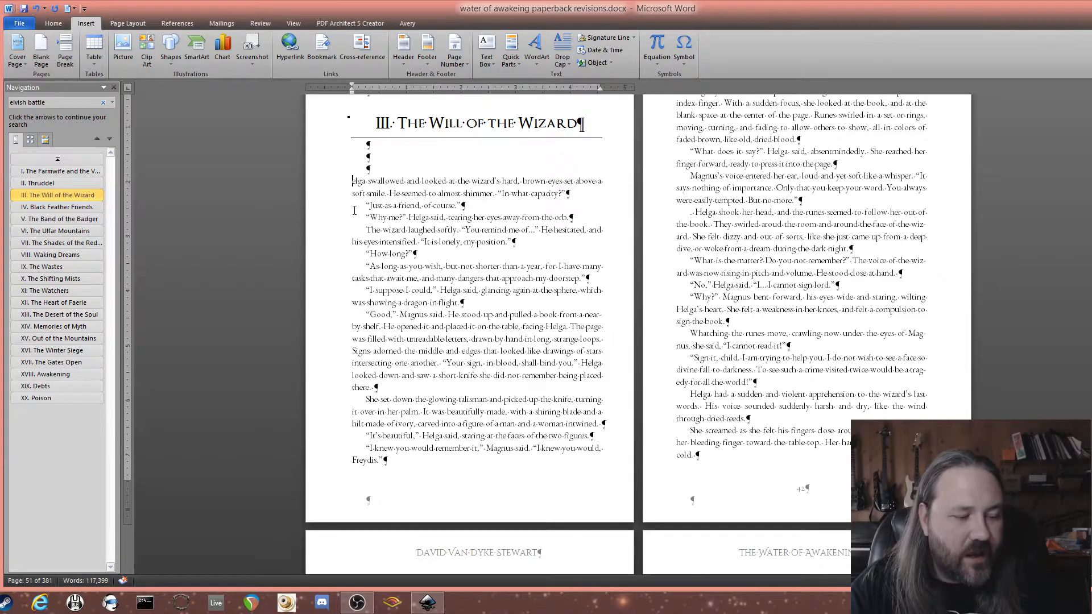
key(ctrl+v)
Select the pasted raven H at the start of chapter III and set its text wrapping to Tight
click(506, 238)
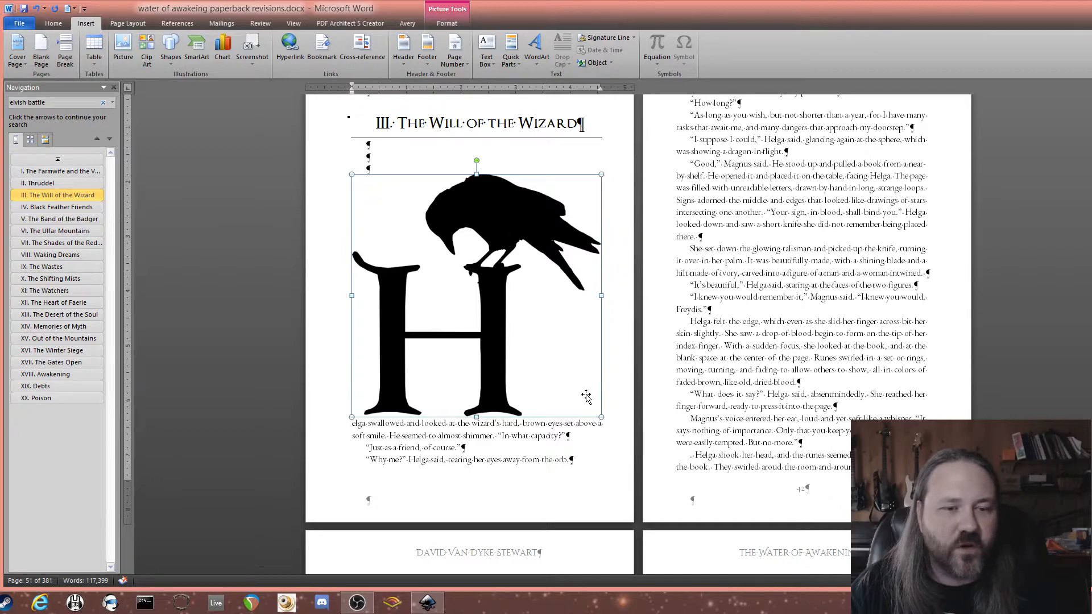
click(441, 22)
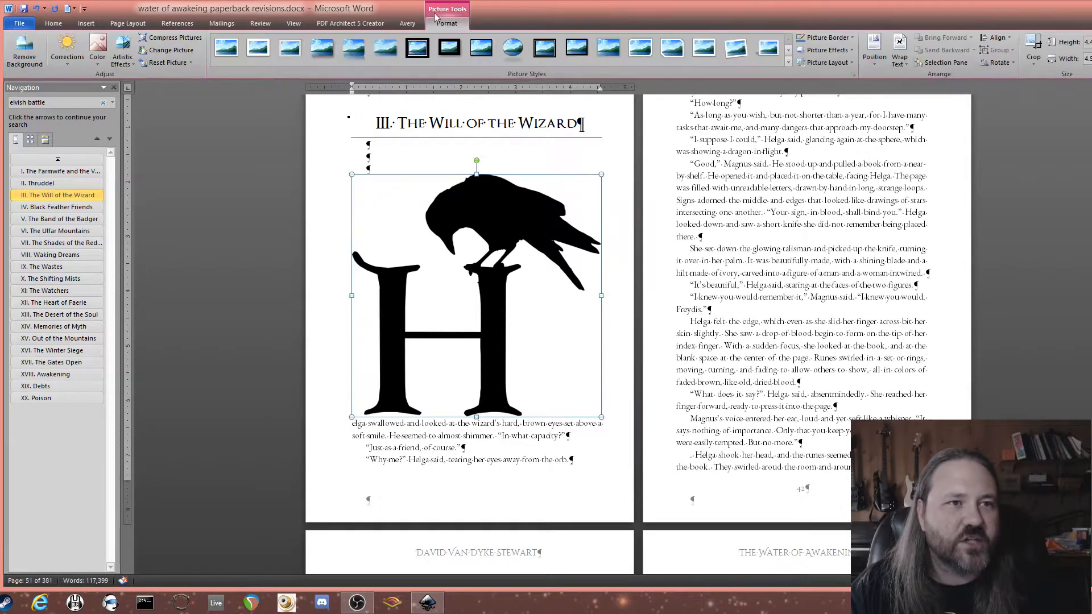
click(899, 62)
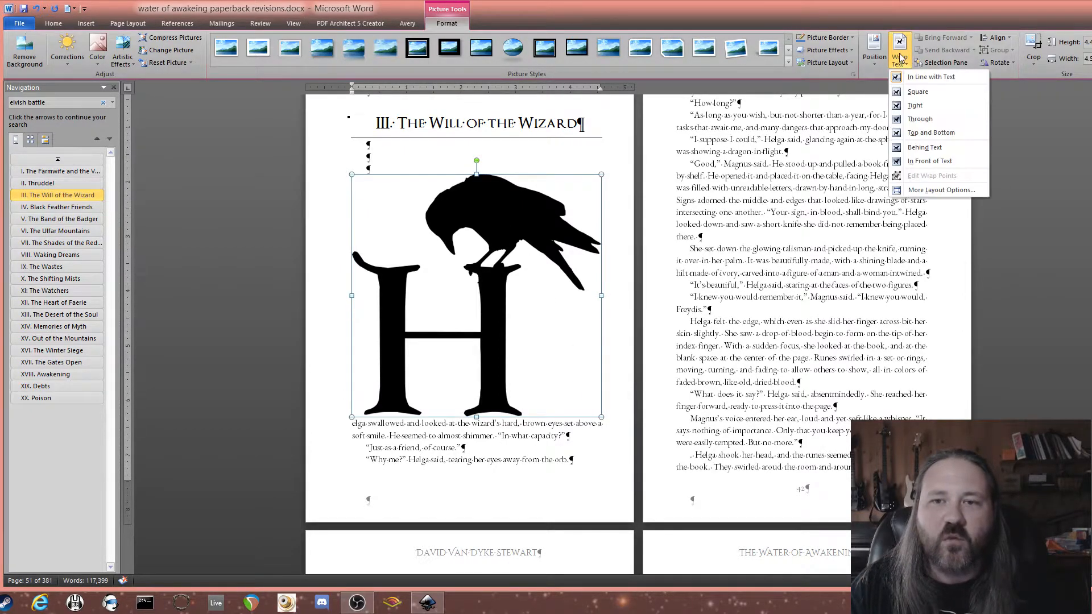
click(925, 98)
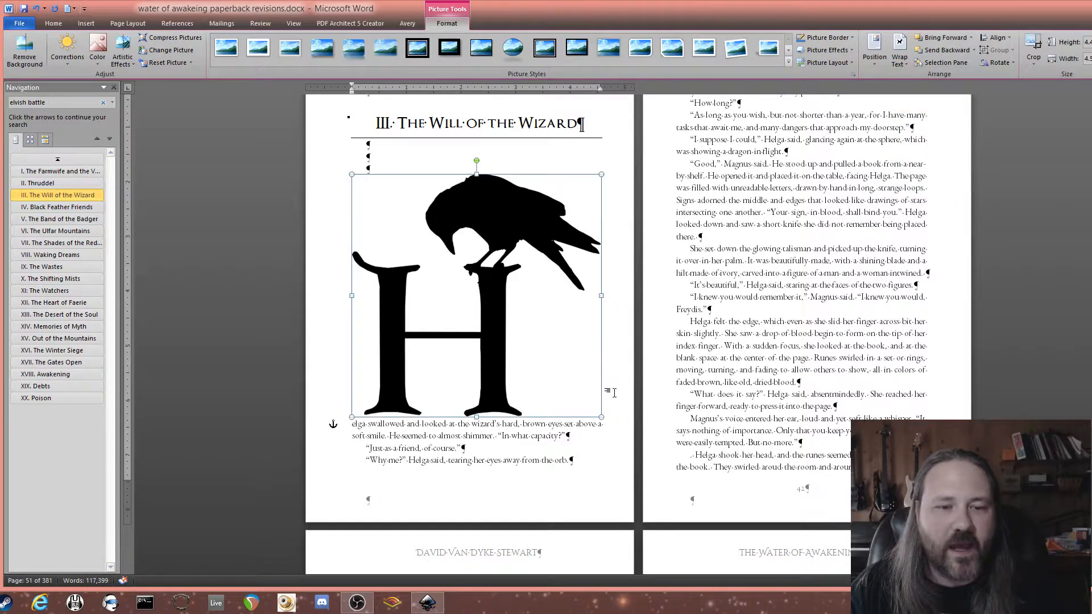
Shrink the raven H to drop cap size and position it beside the first three lines of chapter III
drag(602, 417, 390, 210)
scroll(354, 211, up, 1)
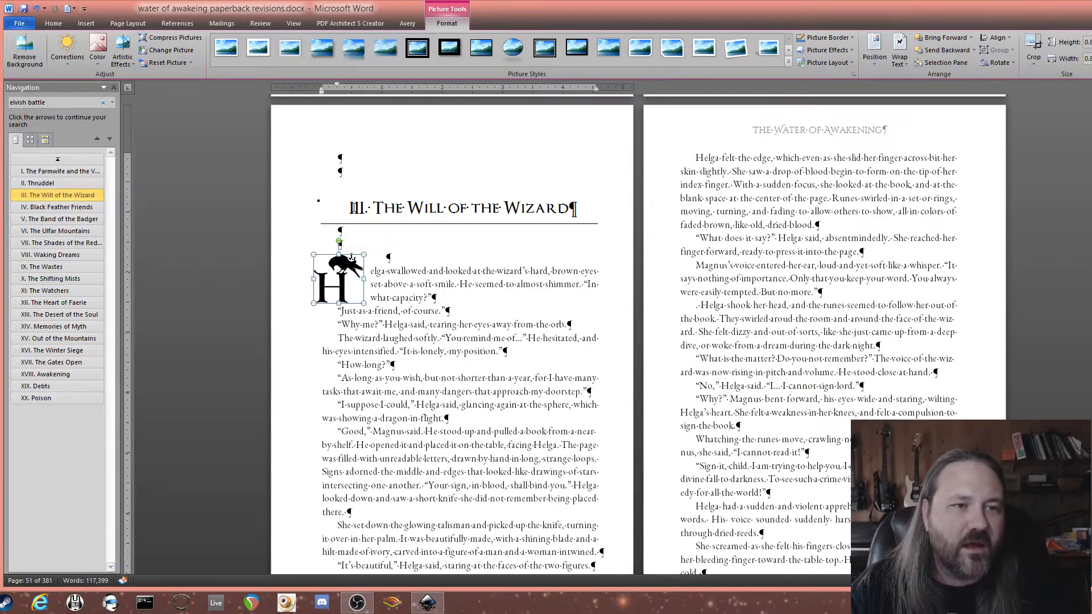
scroll(403, 272, up, 3)
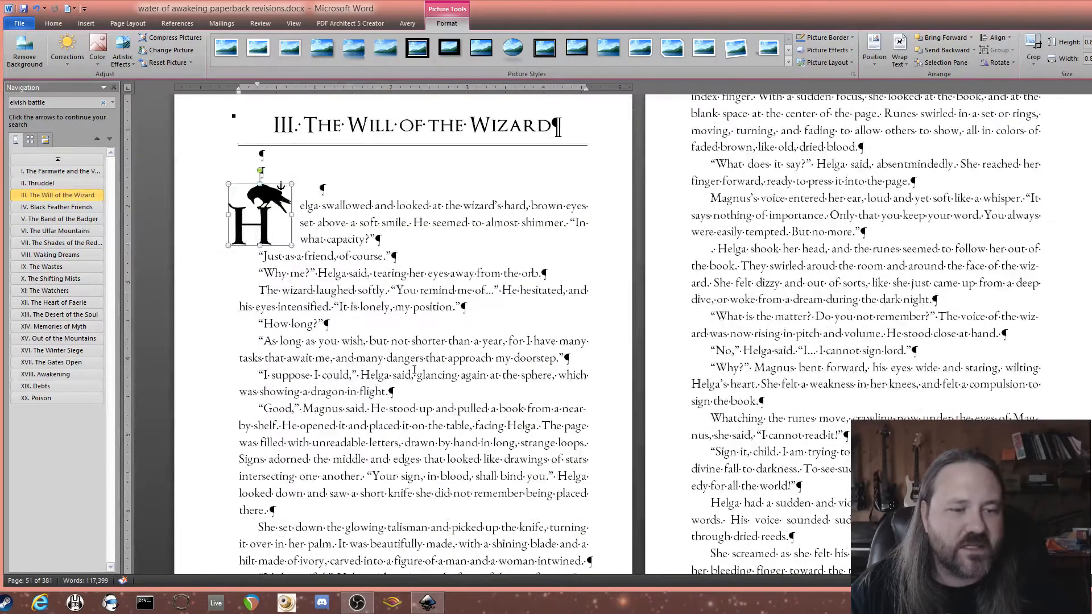
mouse_move(266, 222)
mouse_down()
mouse_move(305, 246)
mouse_move(233, 202)
mouse_move(246, 221)
mouse_up()
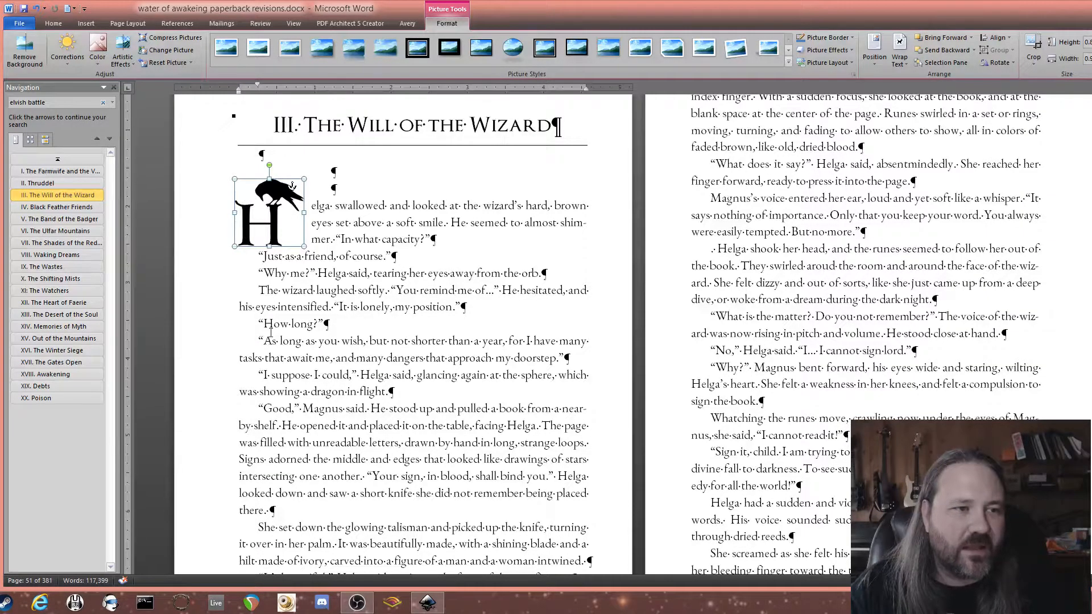
drag(270, 227, 308, 249)
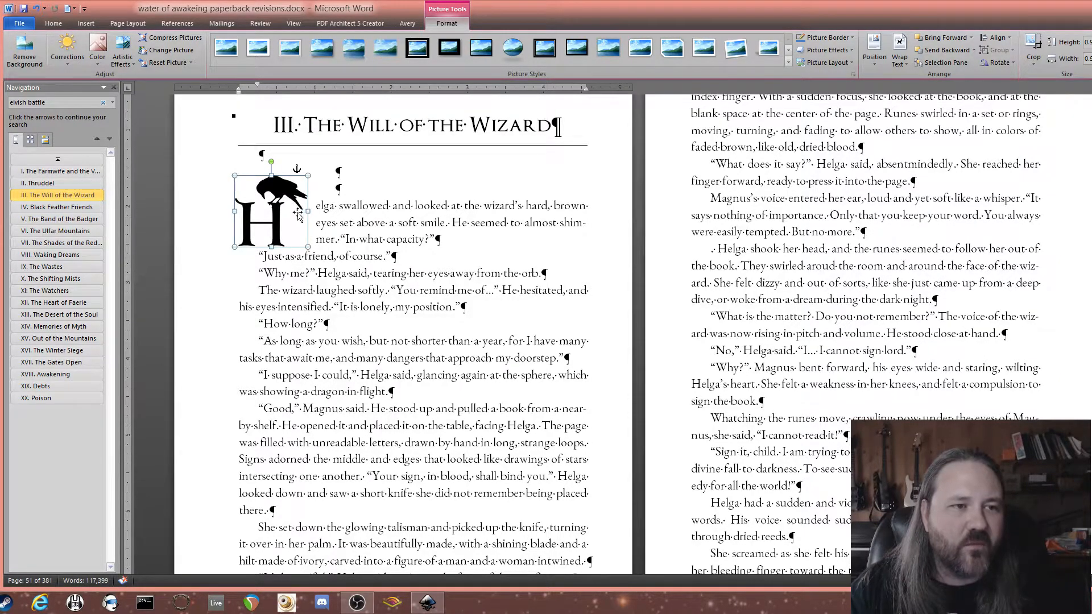
drag(280, 223, 279, 220)
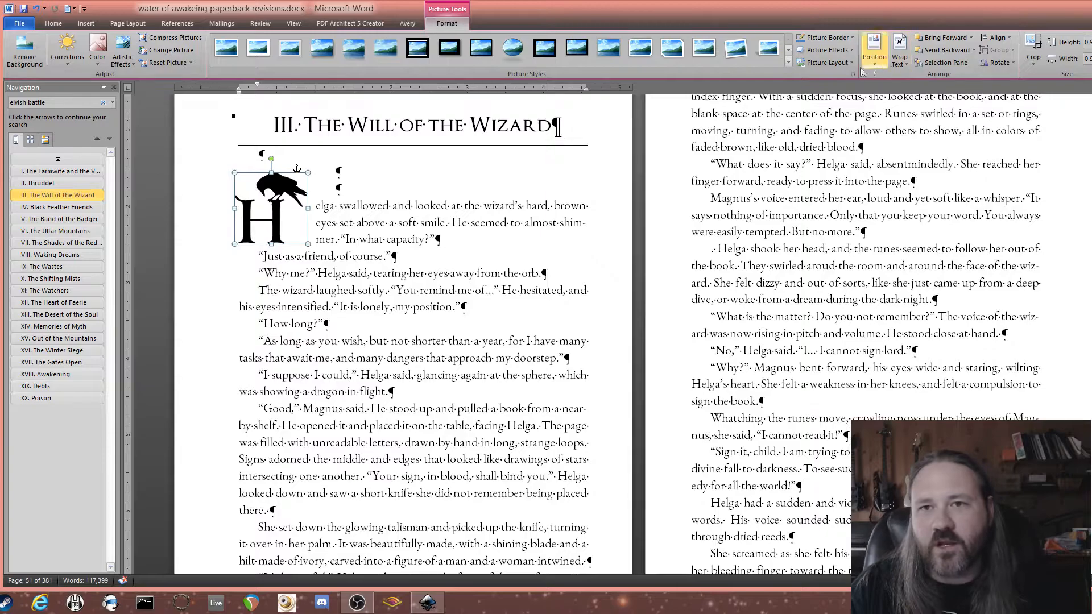
Edit the raven H's wrap points, pulling the boundary in under the crow's tail to the H's right stem
click(900, 64)
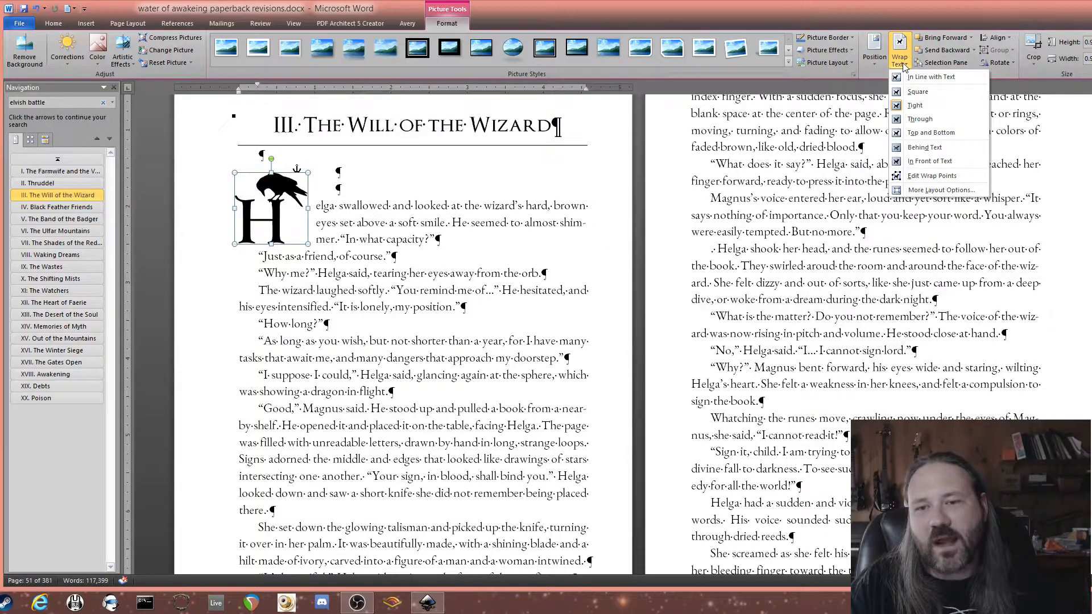
click(908, 178)
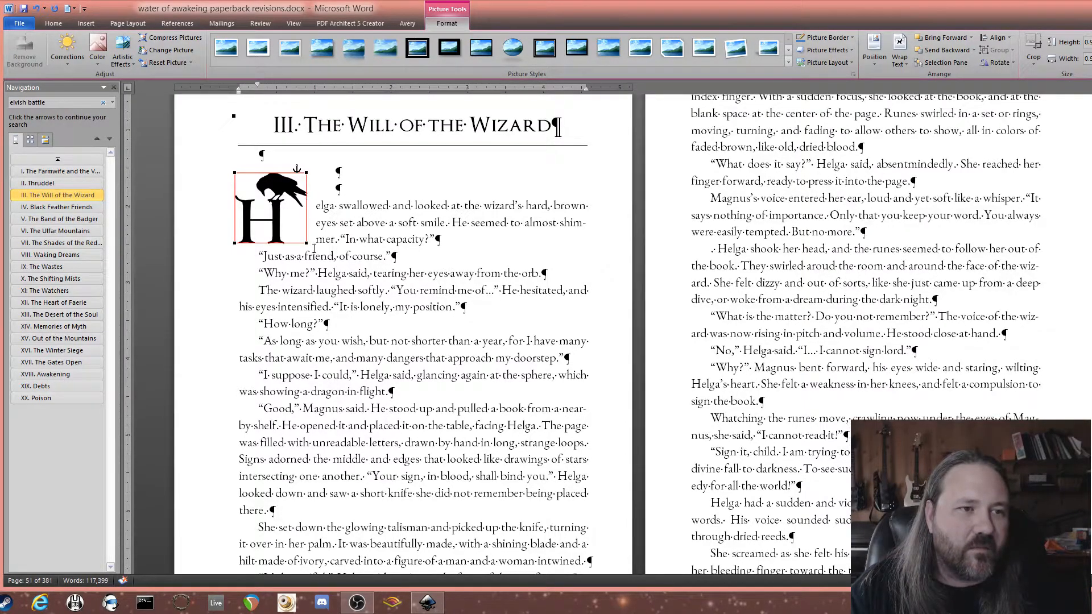
drag(307, 243, 283, 243)
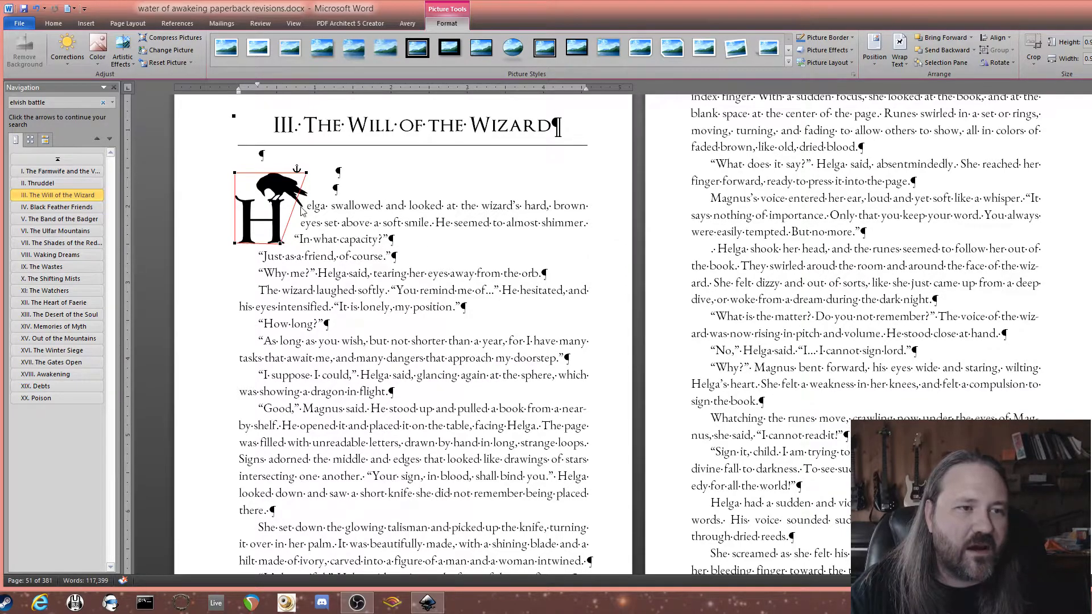
drag(292, 203, 284, 200)
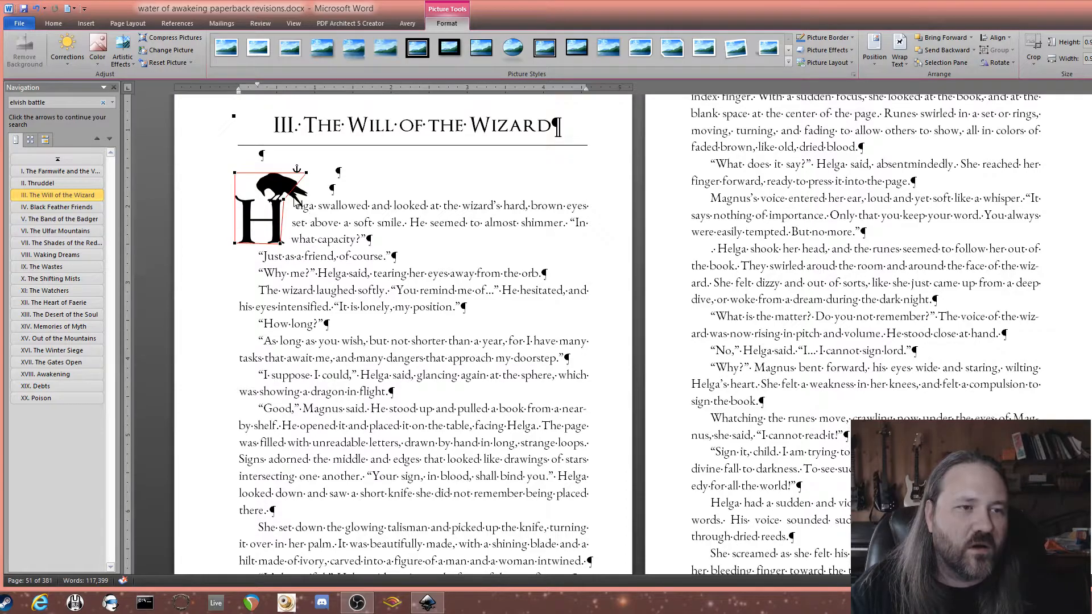
drag(280, 200, 282, 198)
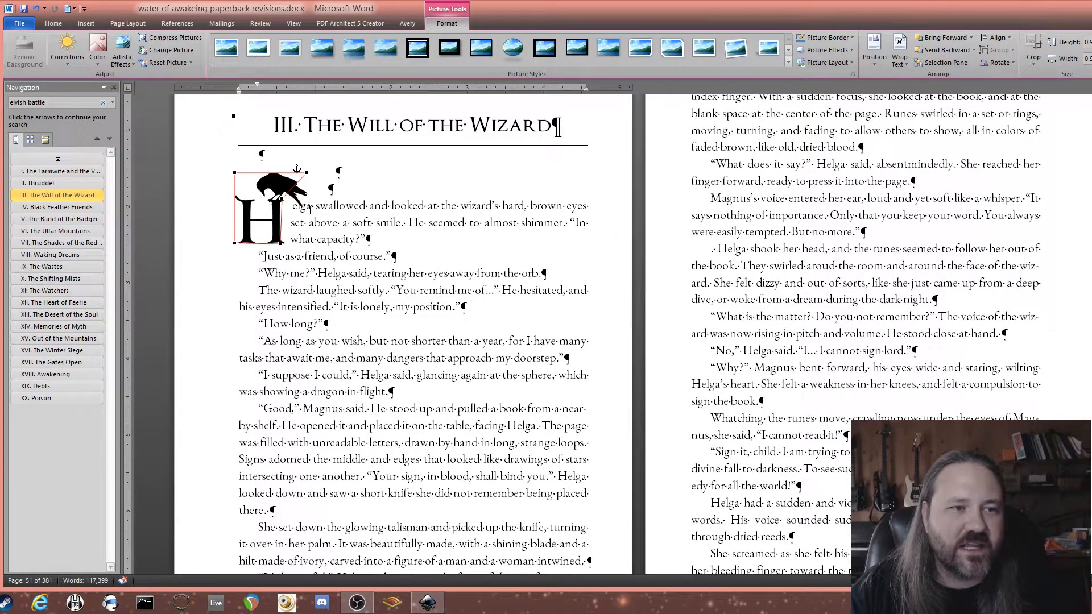
Enlarge the raven H slightly and readjust its wrap points along the H's right stem
click(250, 222)
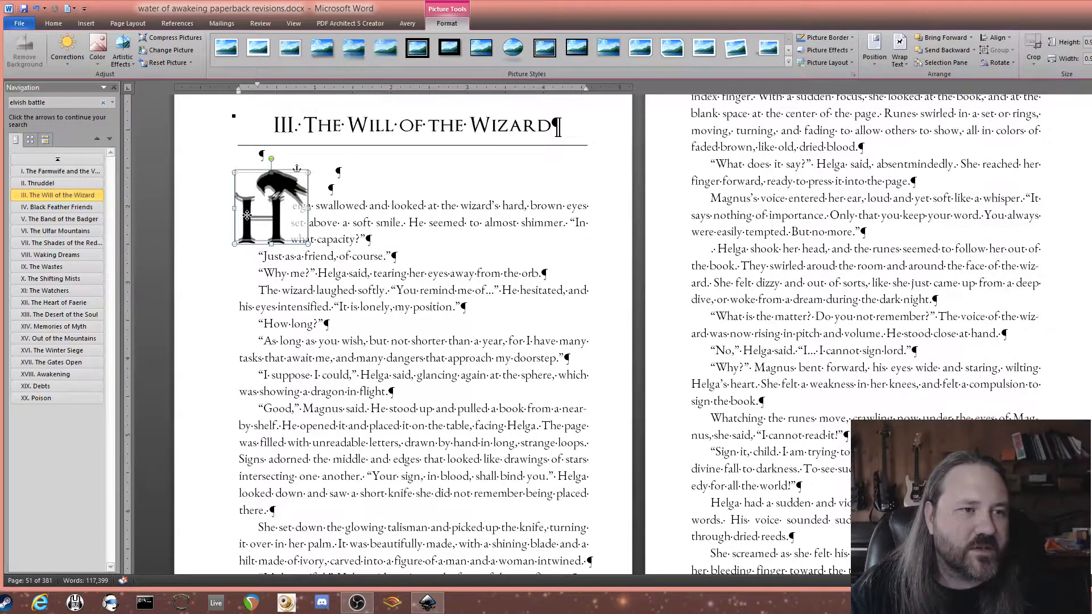
drag(310, 241, 314, 245)
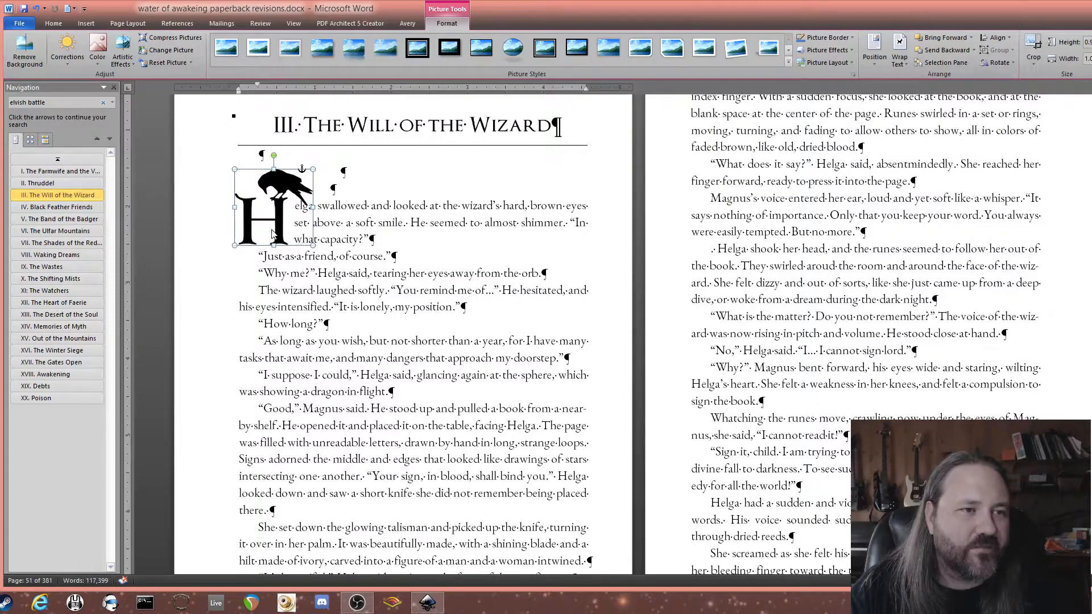
click(307, 223)
click(280, 198)
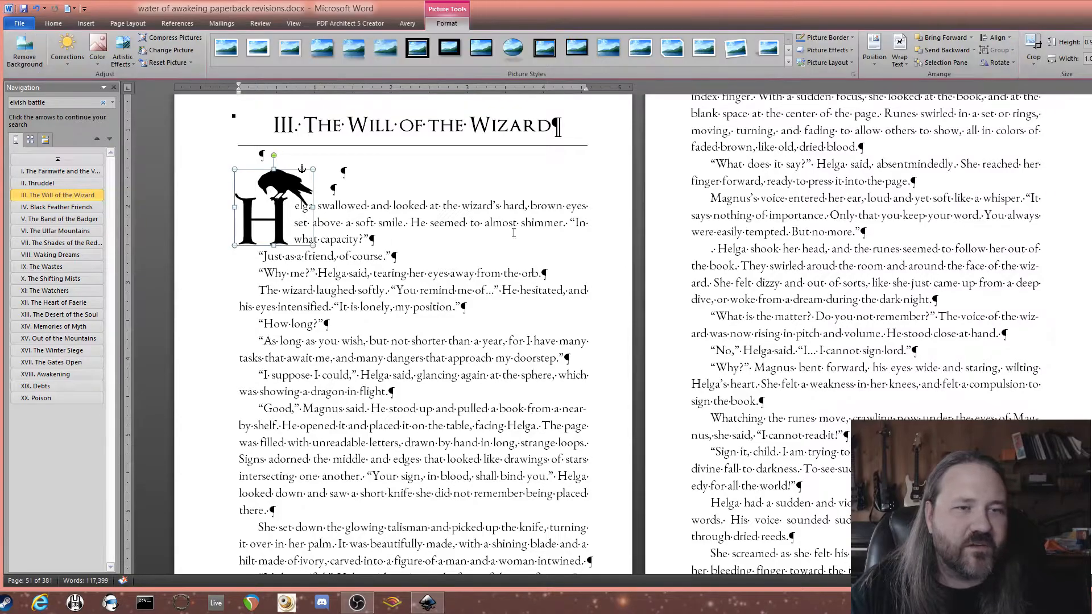
click(900, 53)
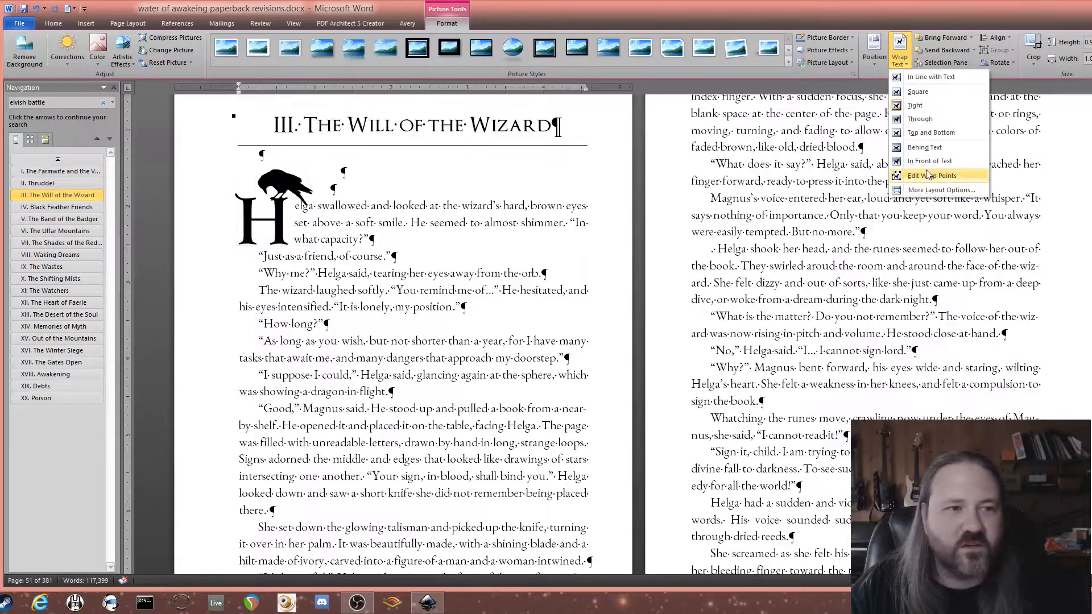
click(933, 177)
drag(280, 198, 278, 222)
click(257, 221)
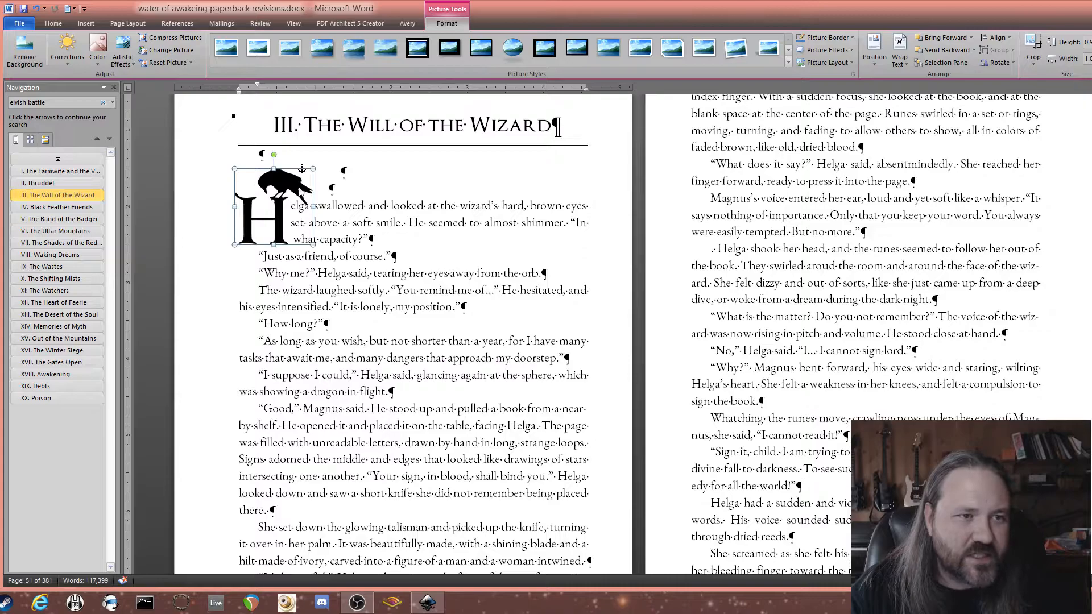
Switch to Inkscape and delete the nodes at the tip of the crow's lowest tail feather on the merged H
click(428, 602)
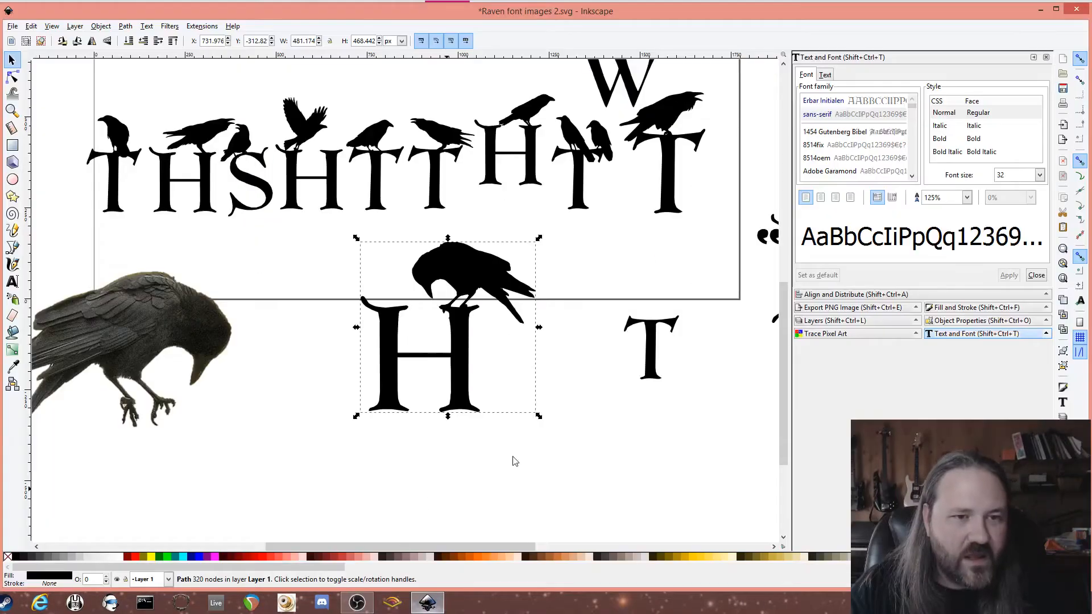
key(n)
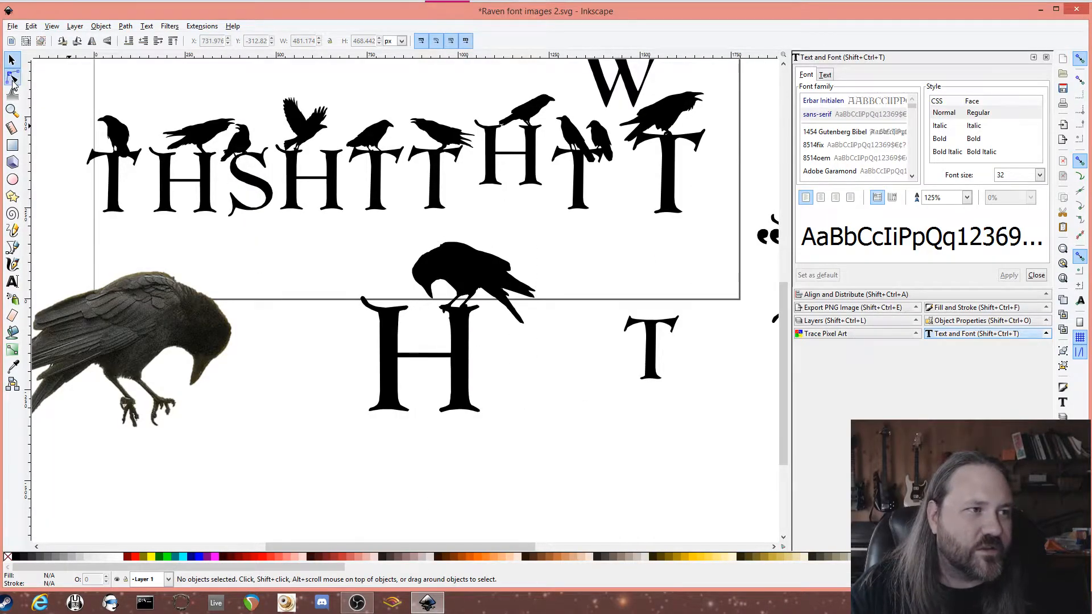
click(512, 318)
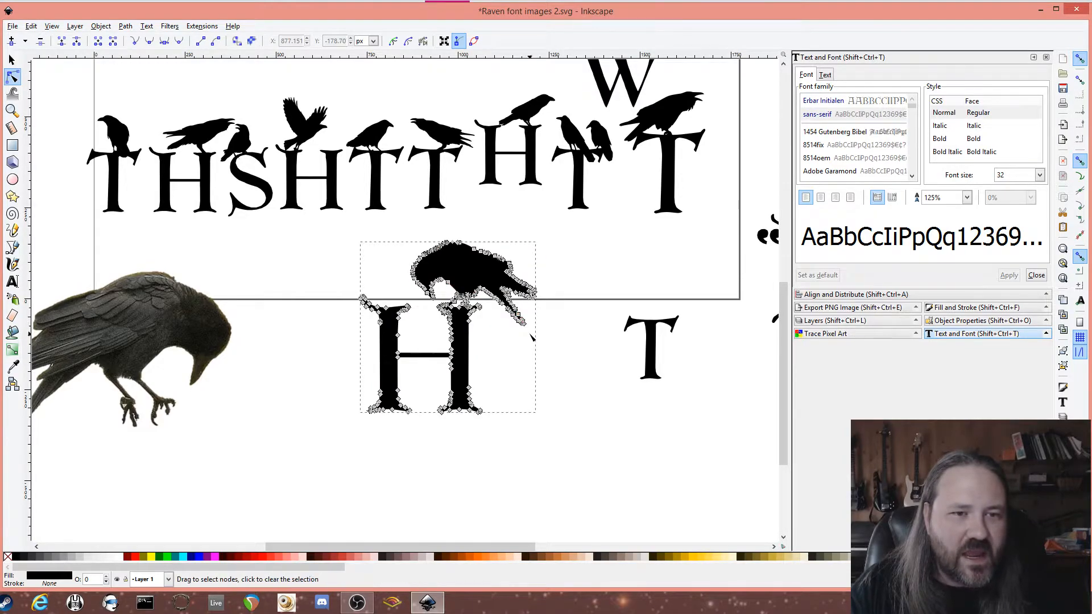
ctrl+scroll(529, 333, up, 4)
drag(408, 237, 529, 309)
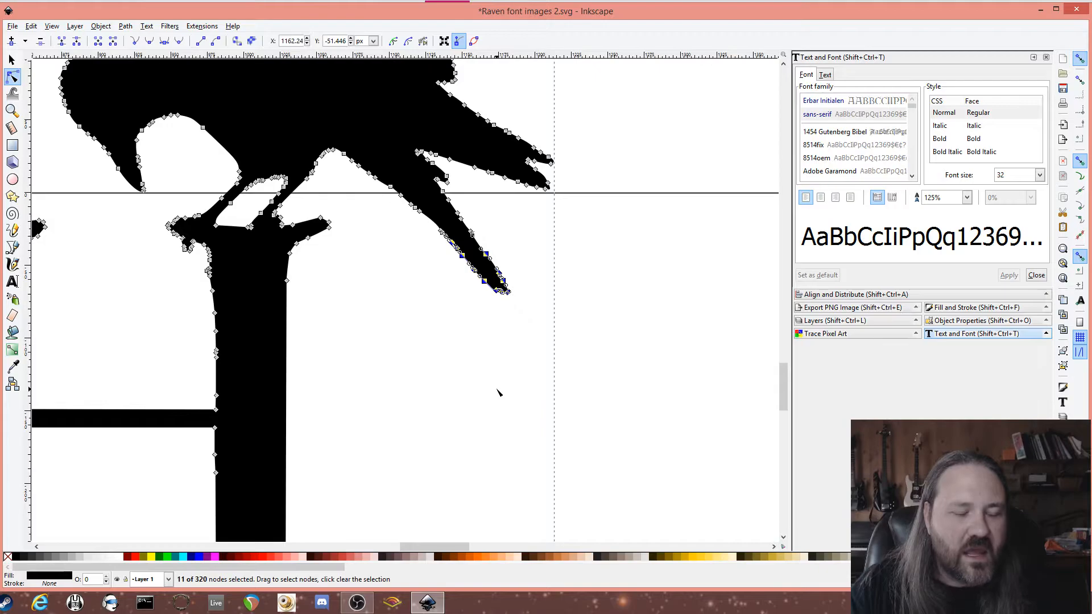
key(Delete)
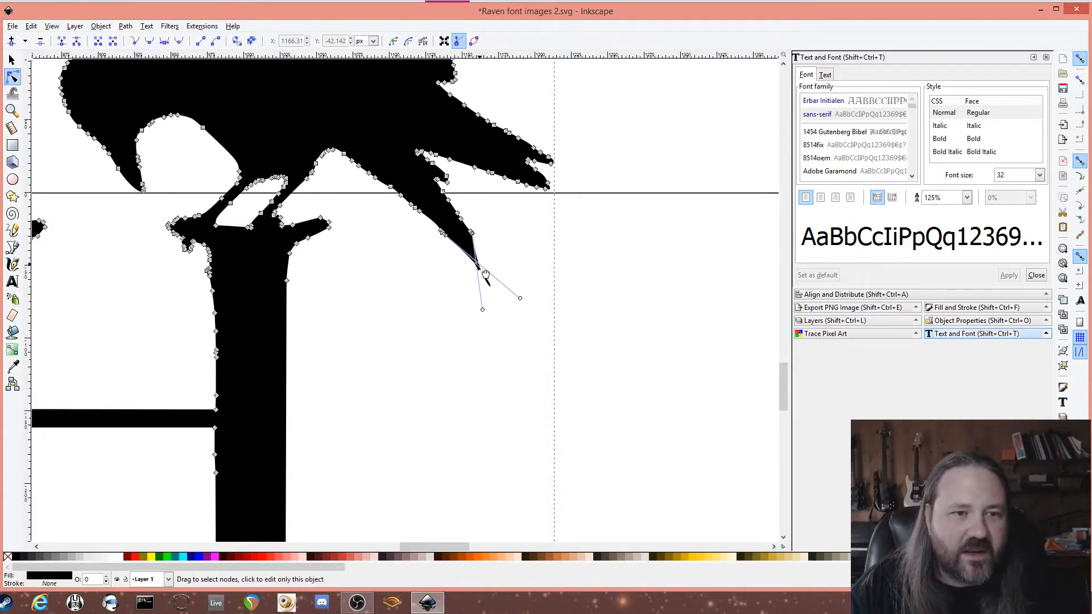
Reshape the curve handles at the cut tail feather into a short, rounded tip
ctrl+click(520, 298)
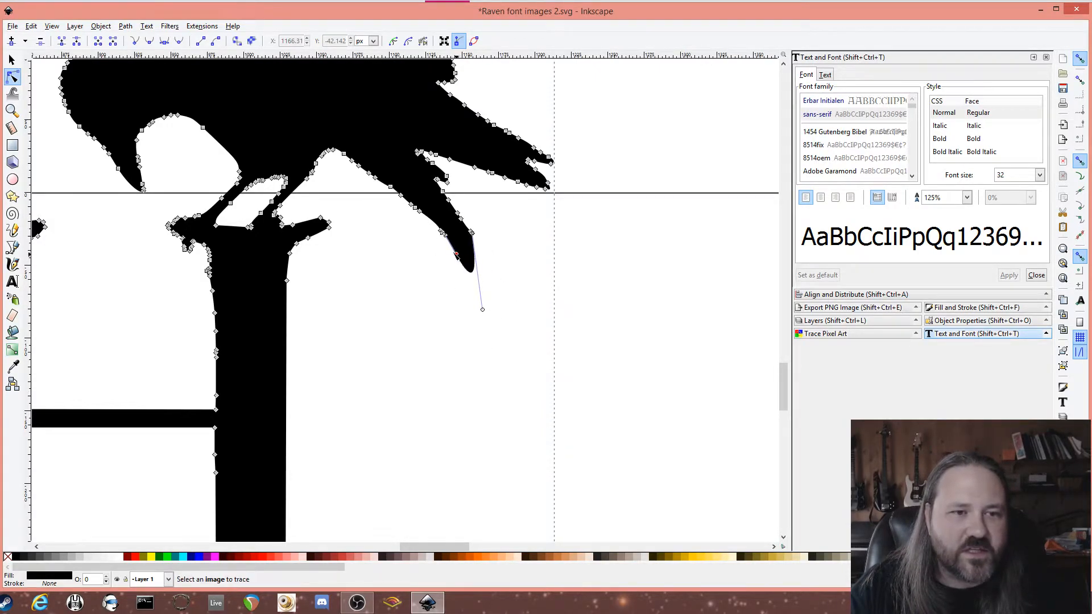
drag(482, 310, 488, 261)
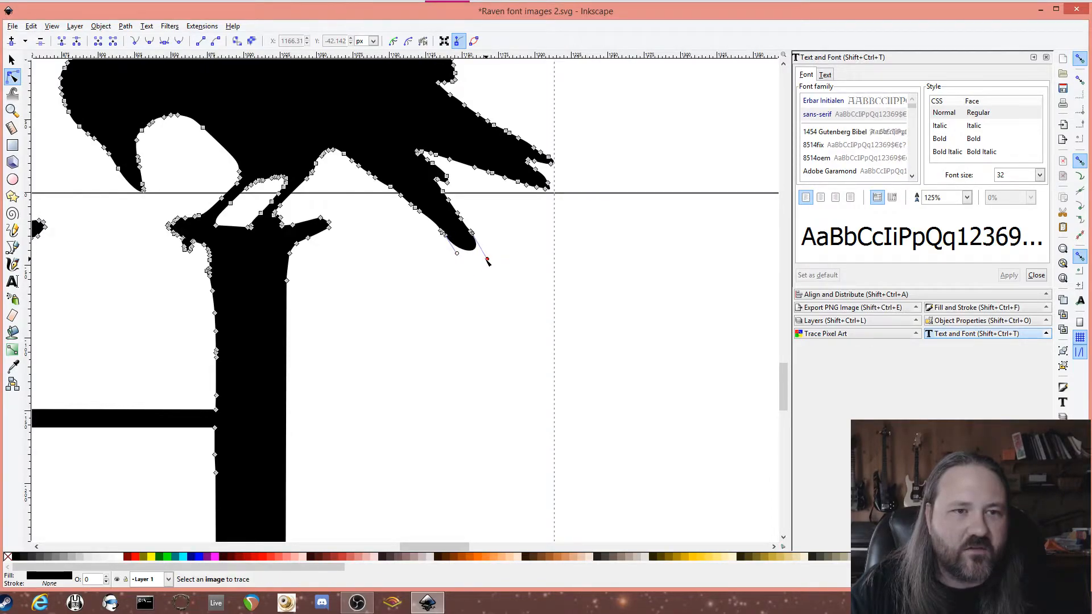
scroll(477, 370, up, 3)
click(477, 370)
scroll(487, 323, down, 5)
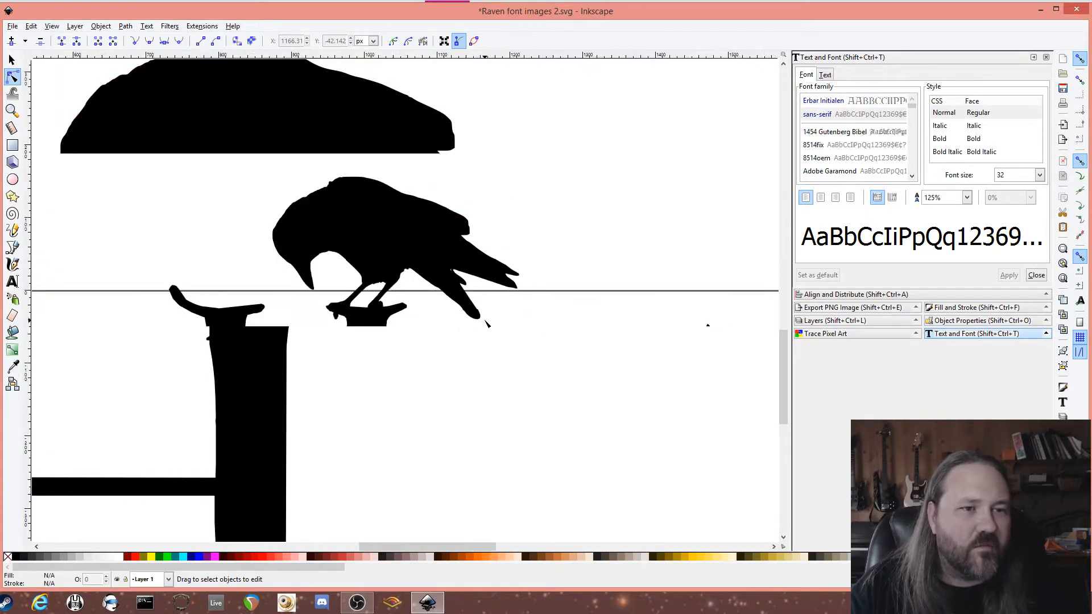
Copy the edited raven H, switch to the book document in Word and replace chapter III's drop cap picture with it
click(11, 60)
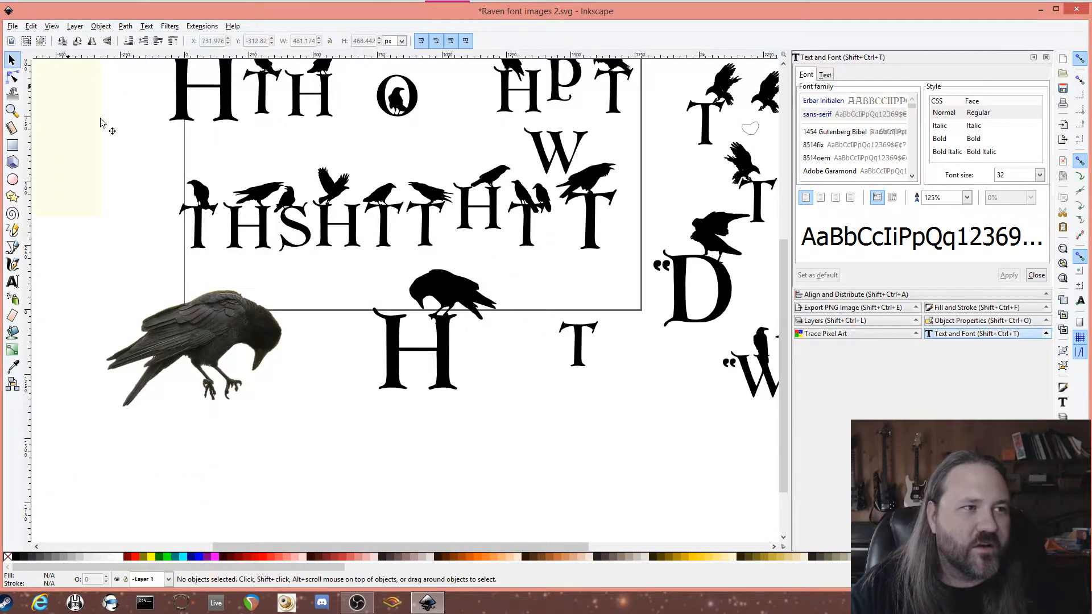
click(443, 301)
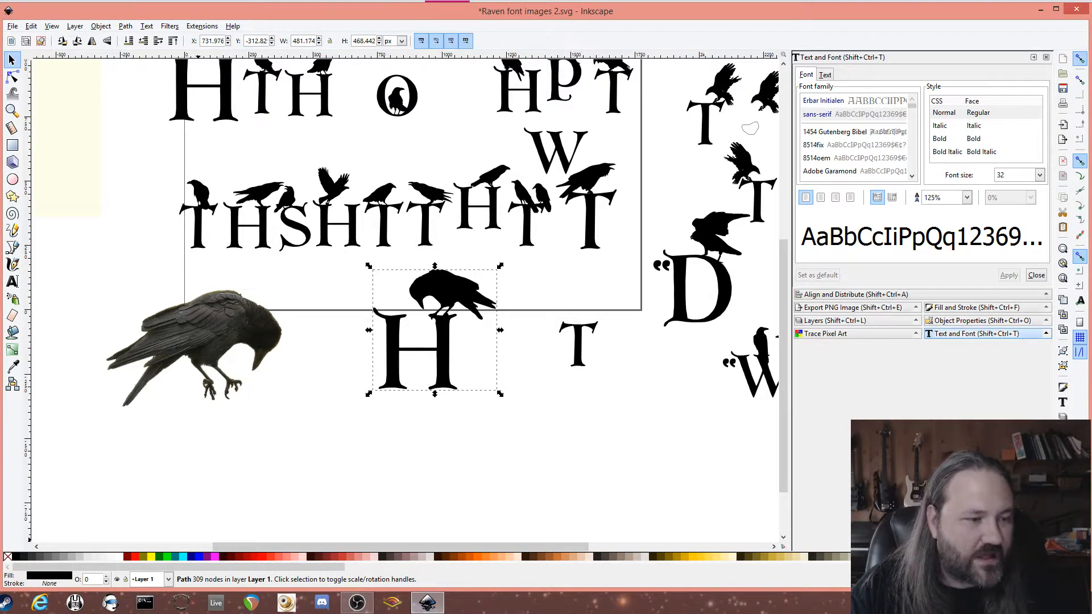
key(alt+Tab)
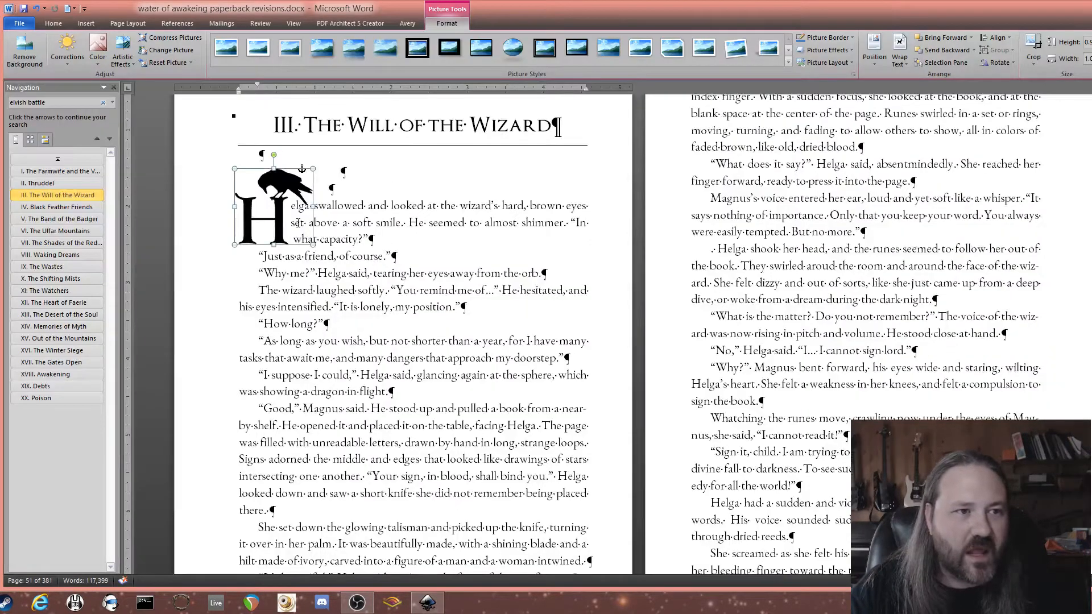
key(Delete)
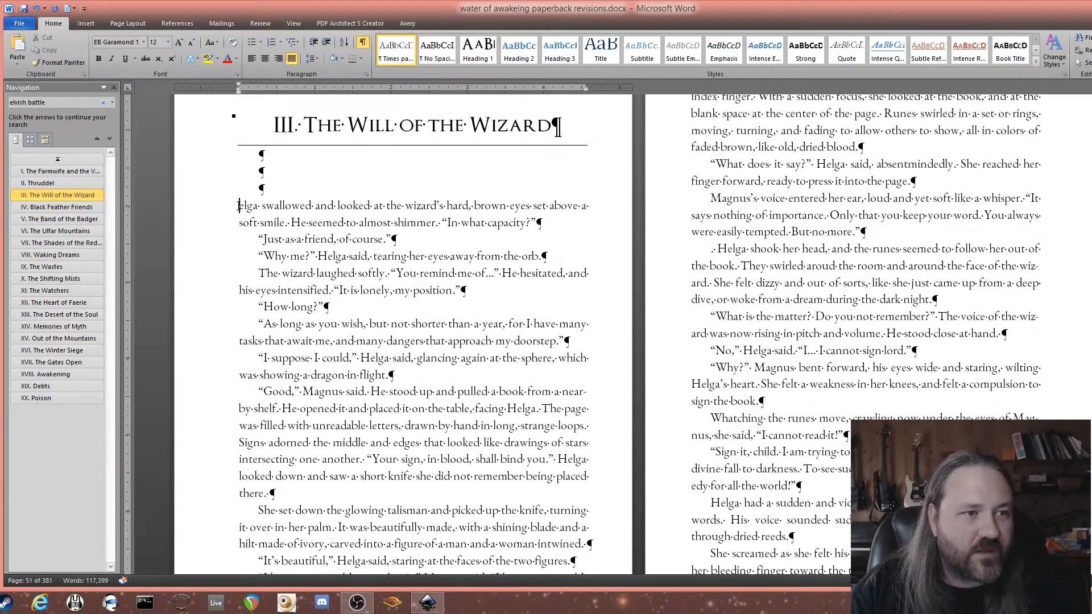
key(ctrl+v)
Set the new raven H's text wrapping to Tight and shrink it into place beside chapter III's first three lines
click(430, 339)
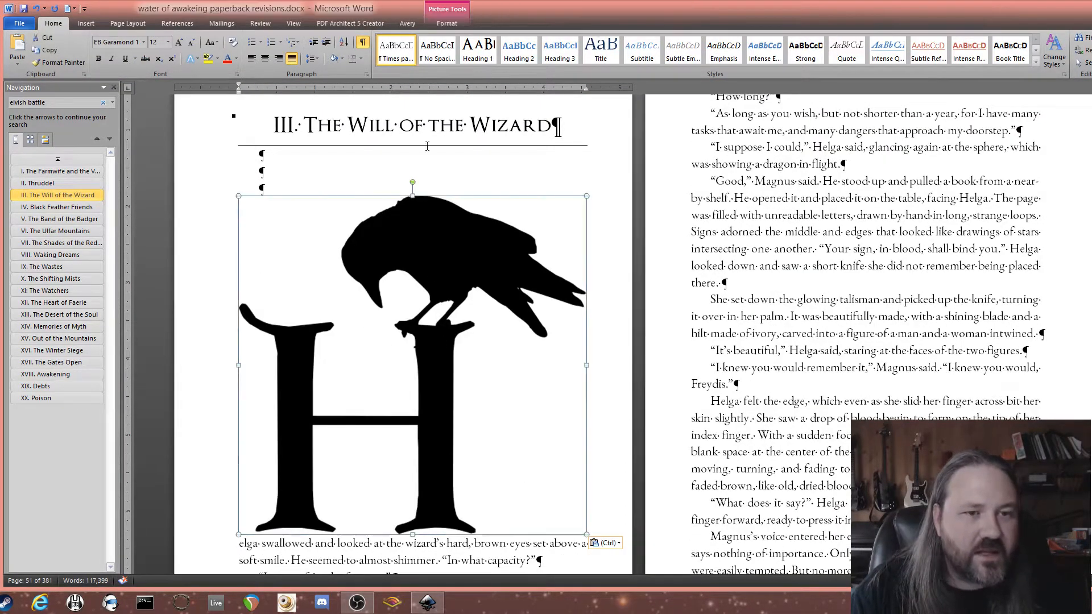
click(455, 25)
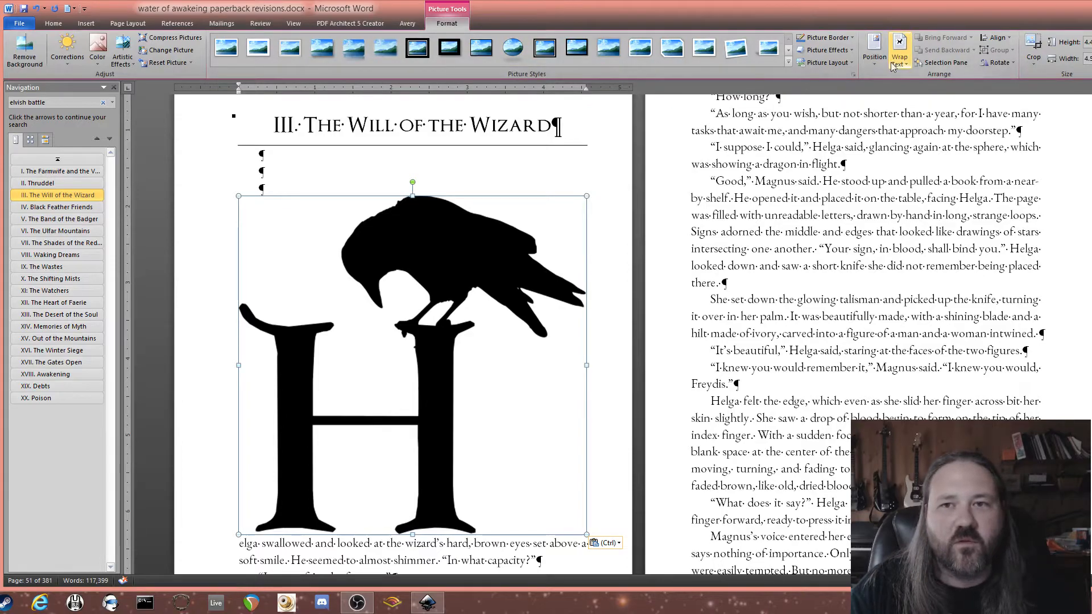
click(908, 44)
click(922, 103)
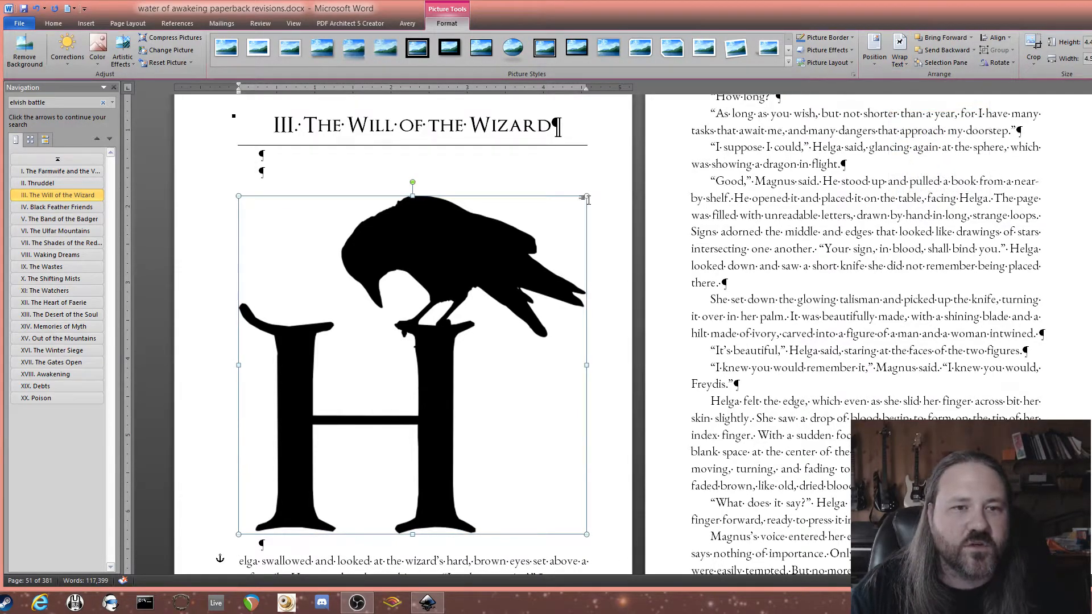
drag(586, 535, 322, 277)
drag(274, 242, 268, 215)
drag(316, 250, 271, 223)
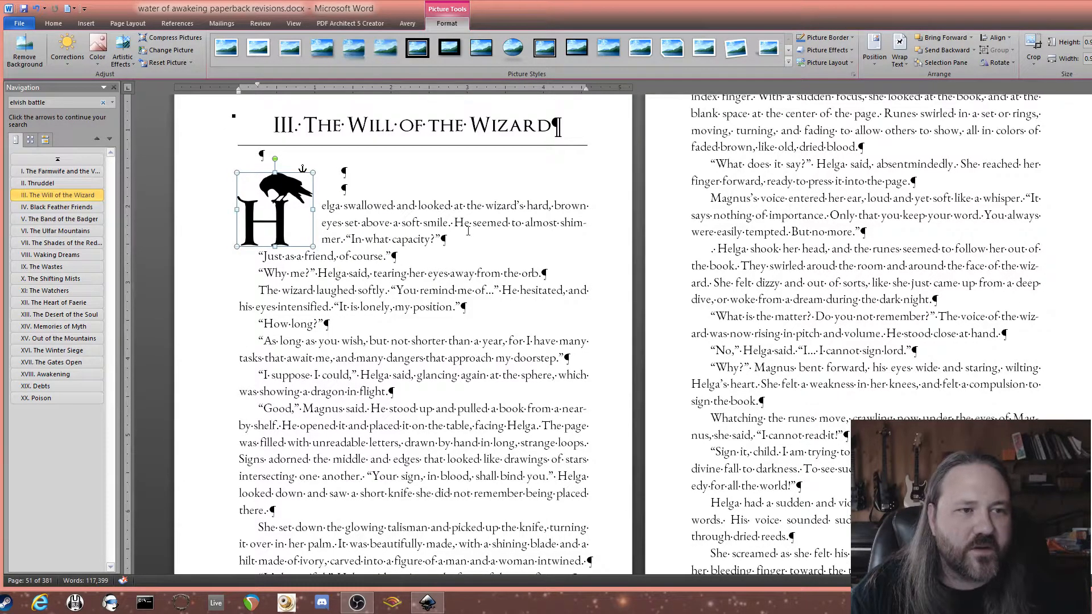
Edit the new raven H's wrap points so the first three lines run under the tail, close to the right stem
click(900, 57)
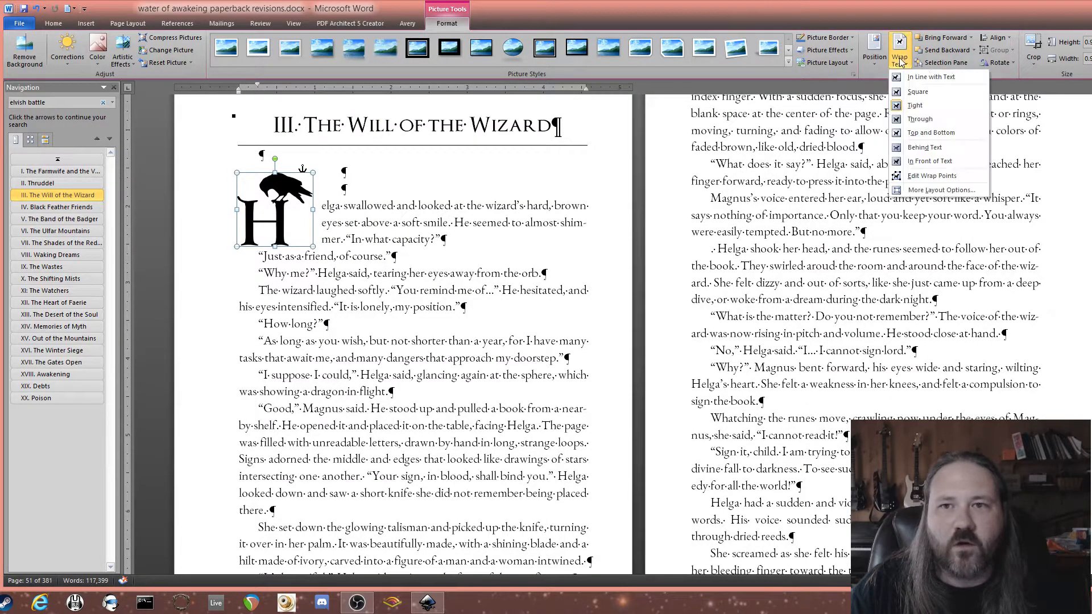
click(932, 175)
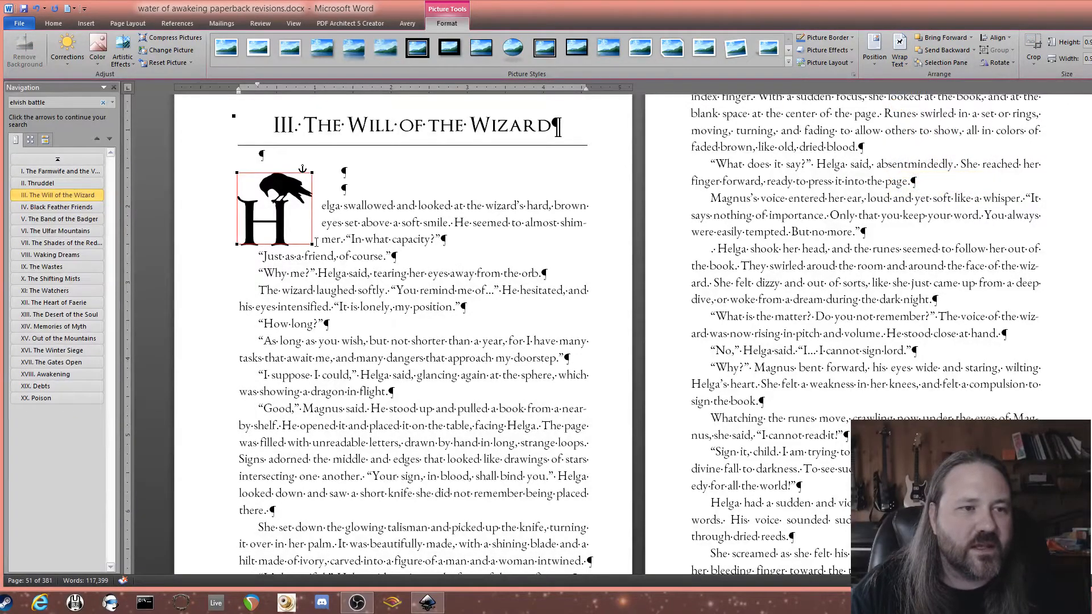
drag(311, 244, 279, 246)
drag(297, 205, 275, 199)
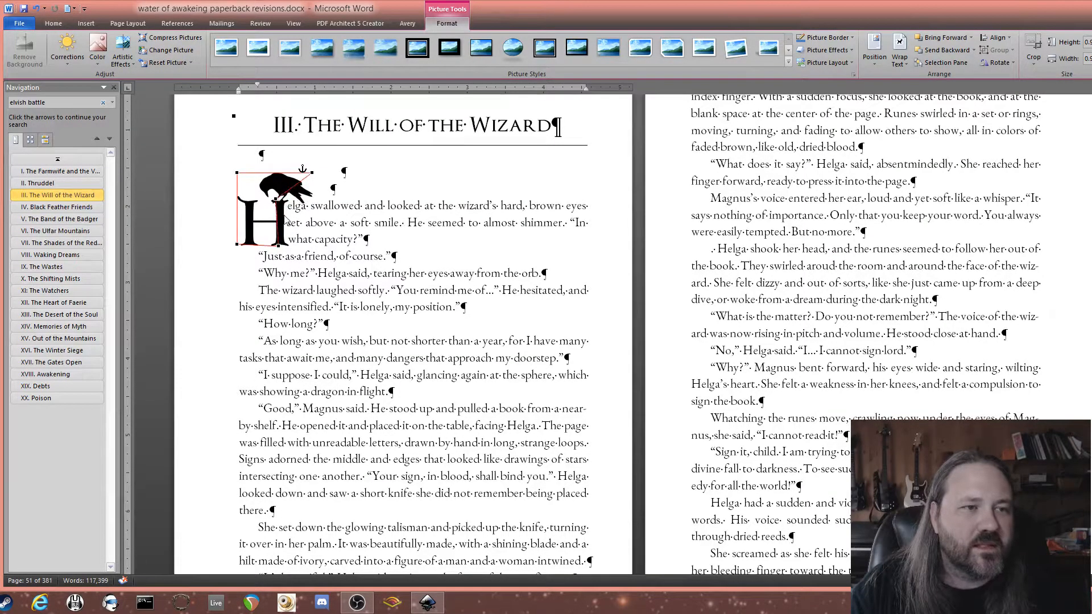
drag(277, 245, 280, 244)
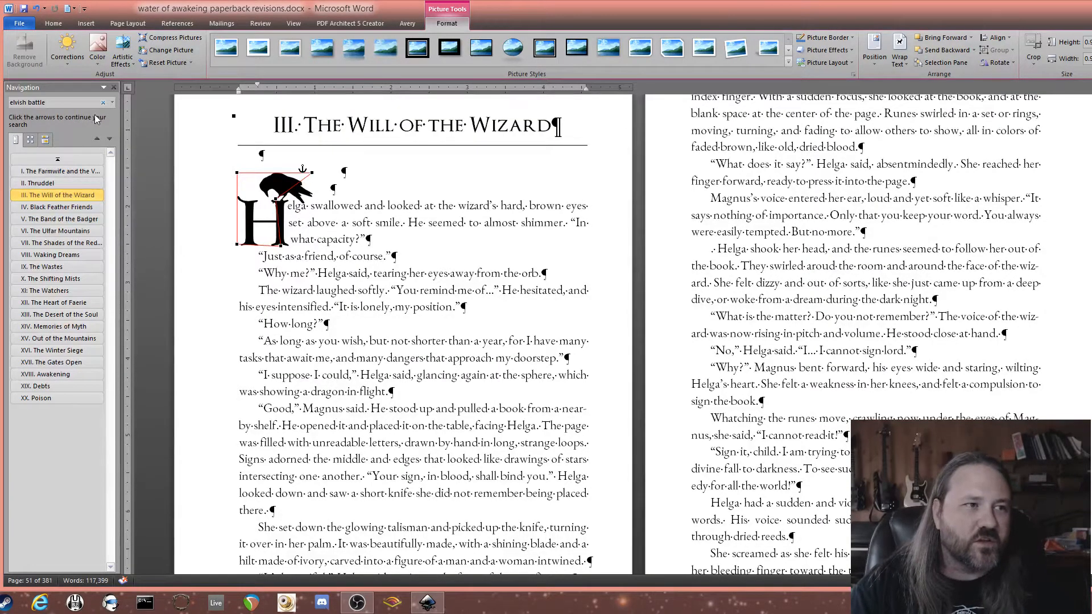
click(540, 263)
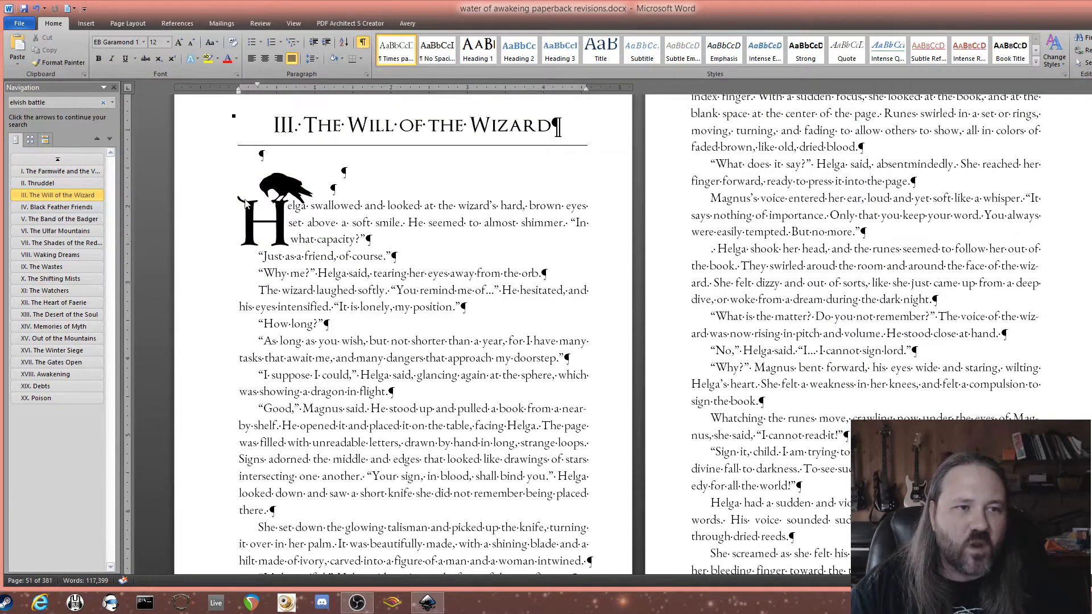